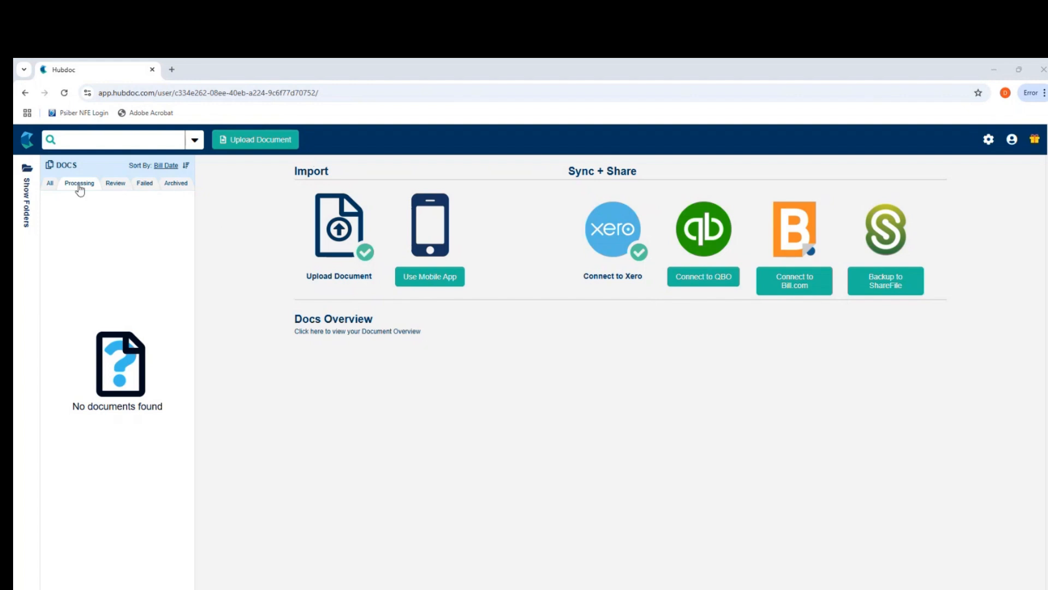
Review the document upload options, including file upload and multi-page PDF split, and close the upload window
left_click(326, 251)
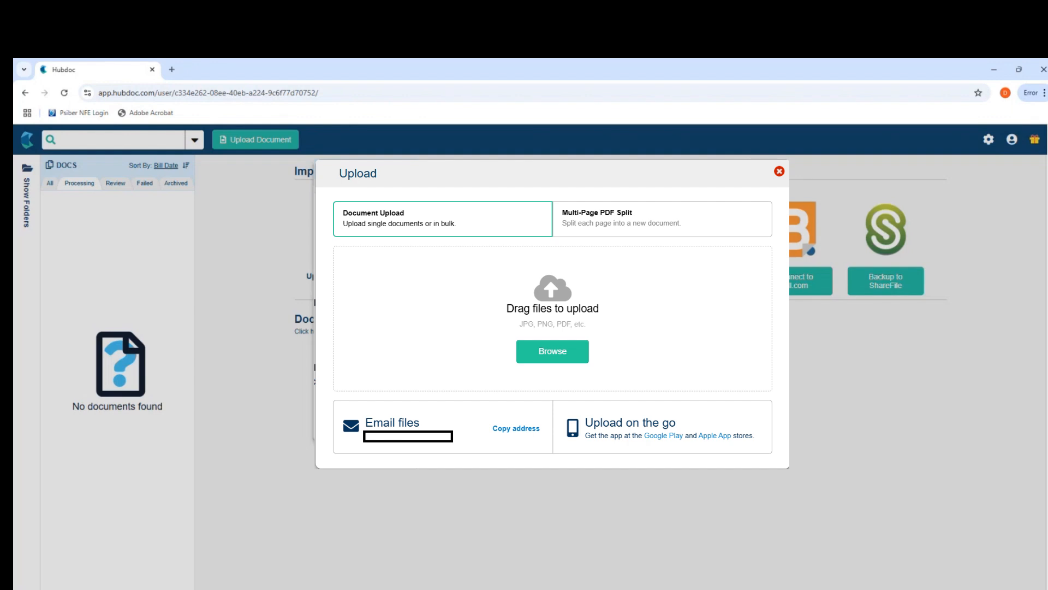
left_click(779, 172)
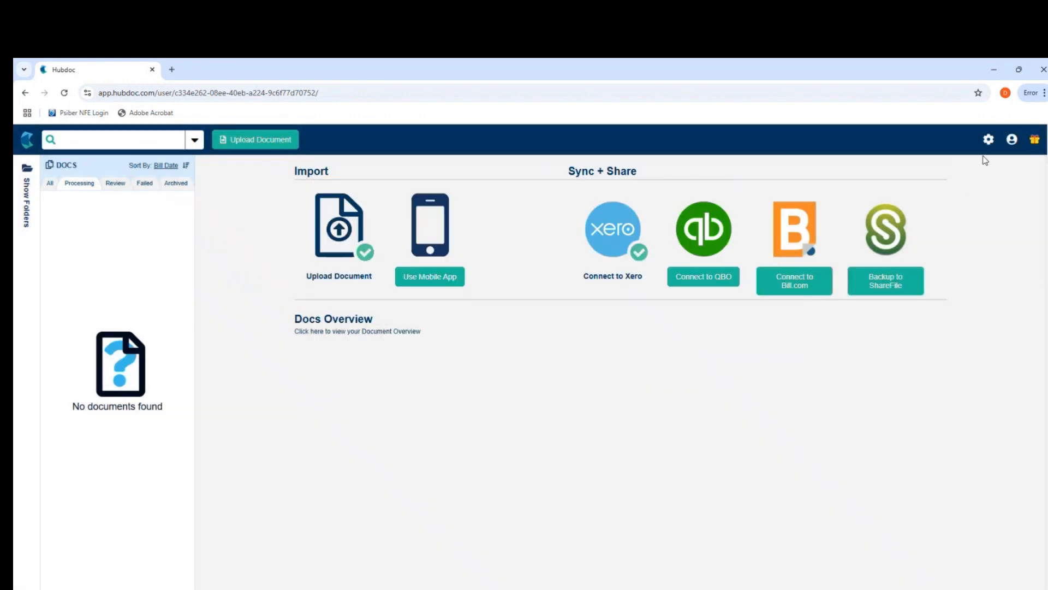
Review the account settings for suppliers, users and the organization, and close the settings
left_click(989, 140)
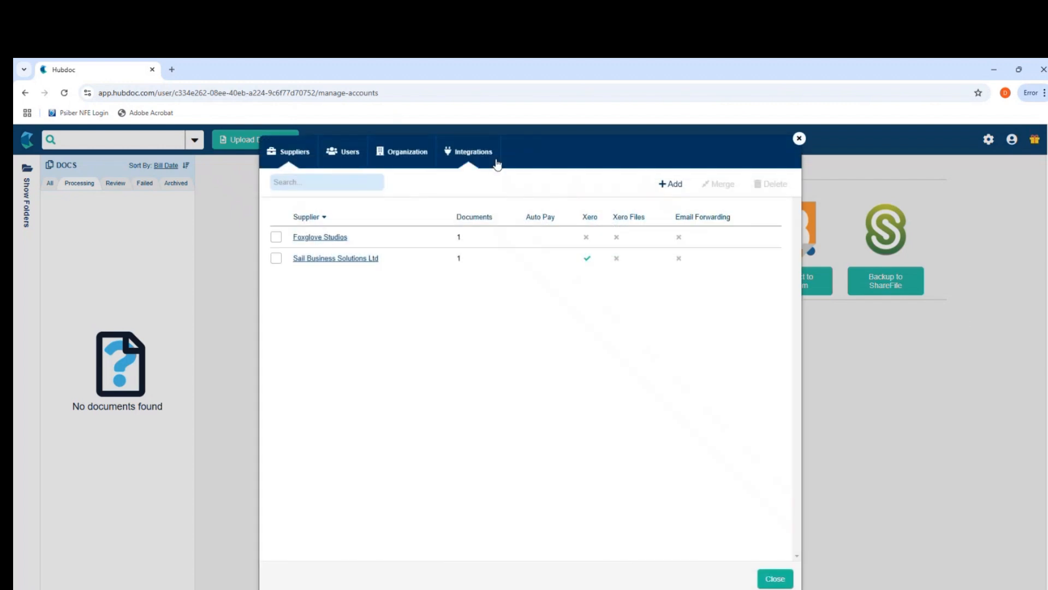
left_click(347, 159)
left_click(405, 156)
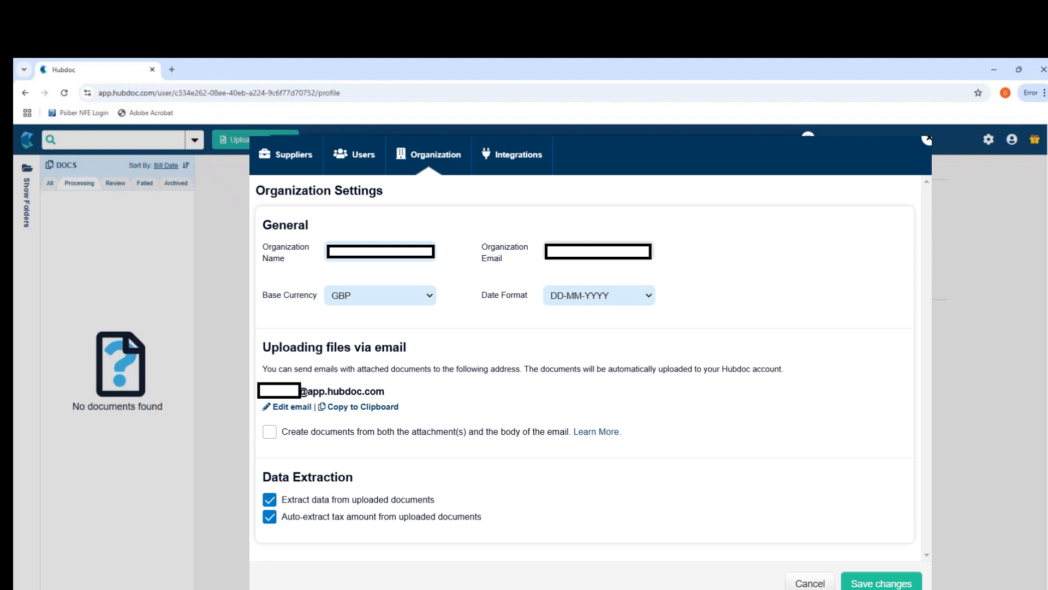
left_click(927, 140)
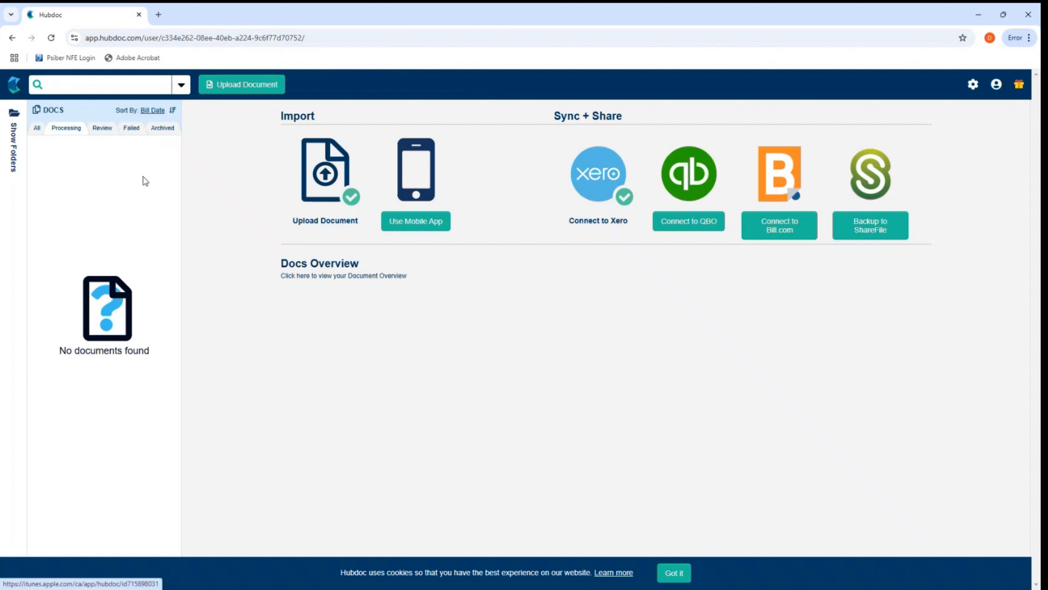
Show all documents and examine the Foxglove Studios sample invoice
left_click(38, 132)
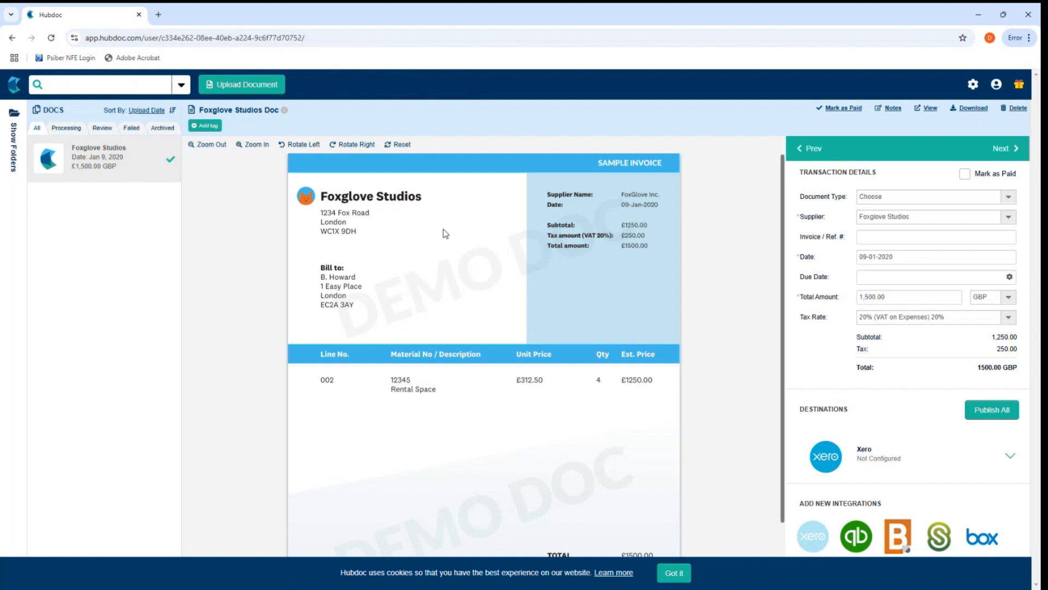
scroll(445, 238, "down", 2)
scroll(445, 237, "up", 2)
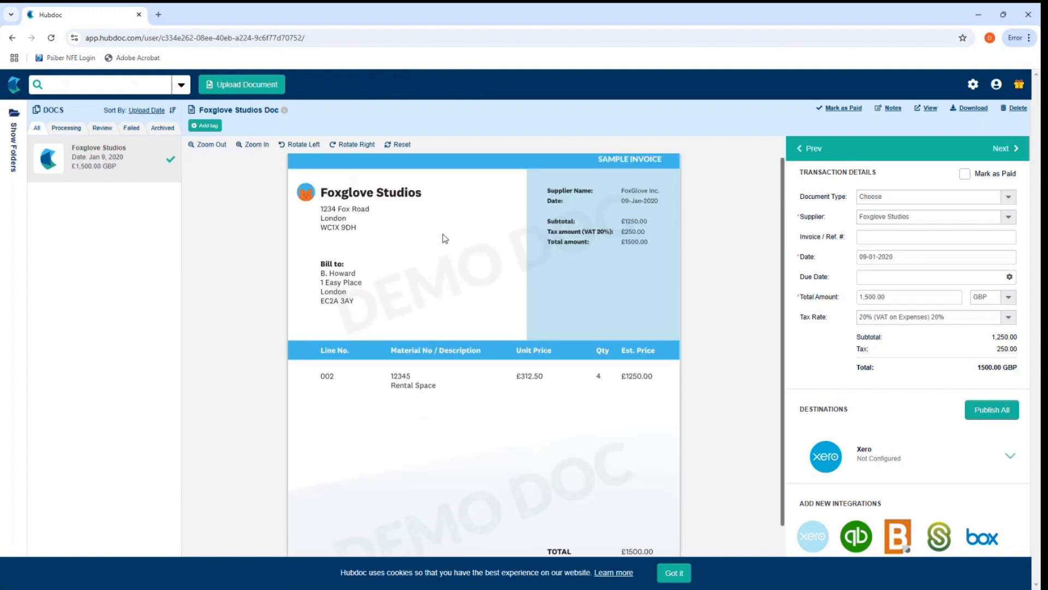
scroll(445, 237, "down", 1)
scroll(445, 237, "up", 1)
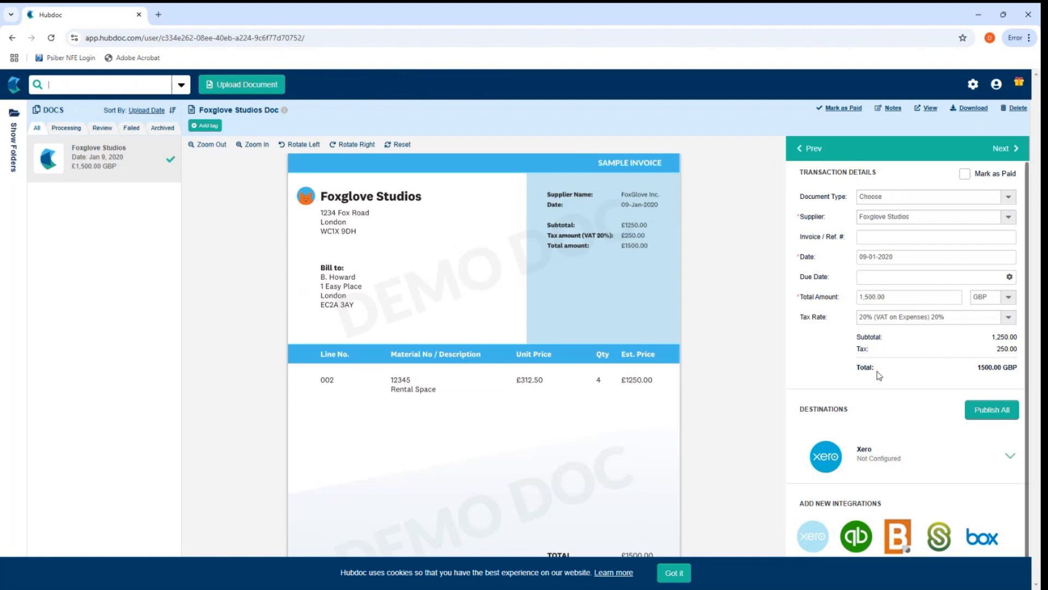
Expand the Xero destination of the Foxglove Studios document and review its publishing fields
left_click(870, 458)
scroll(841, 409, "down", 1)
scroll(840, 409, "down", 3)
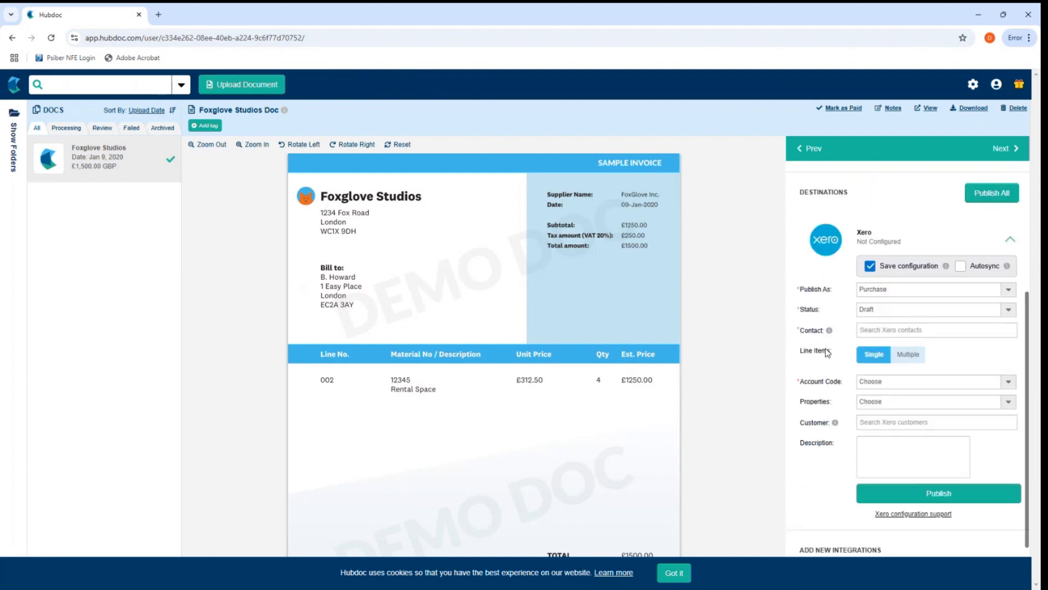
scroll(904, 228, "up", 2)
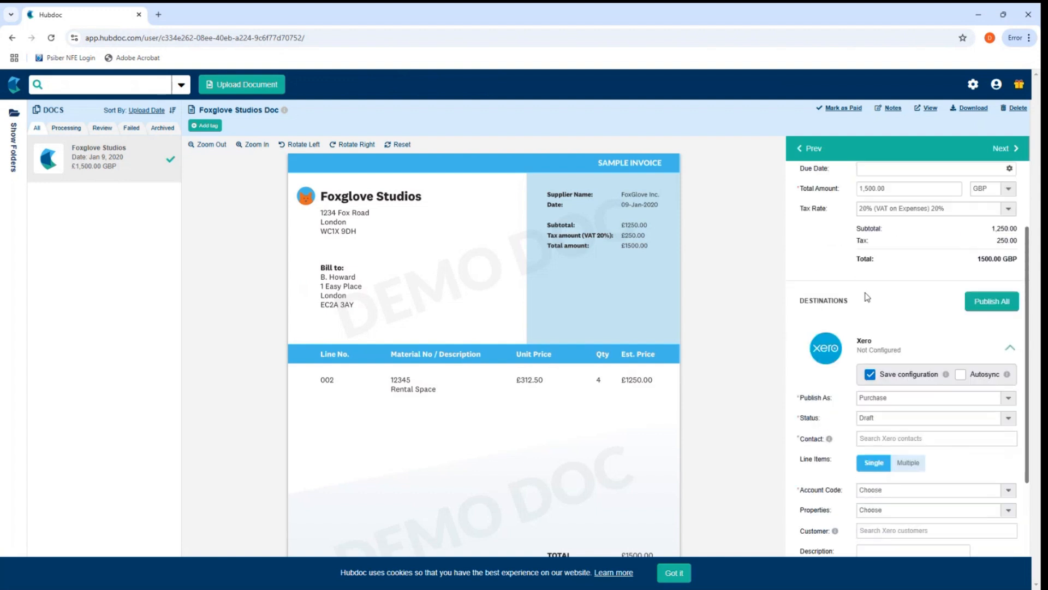
scroll(868, 328, "down", 2)
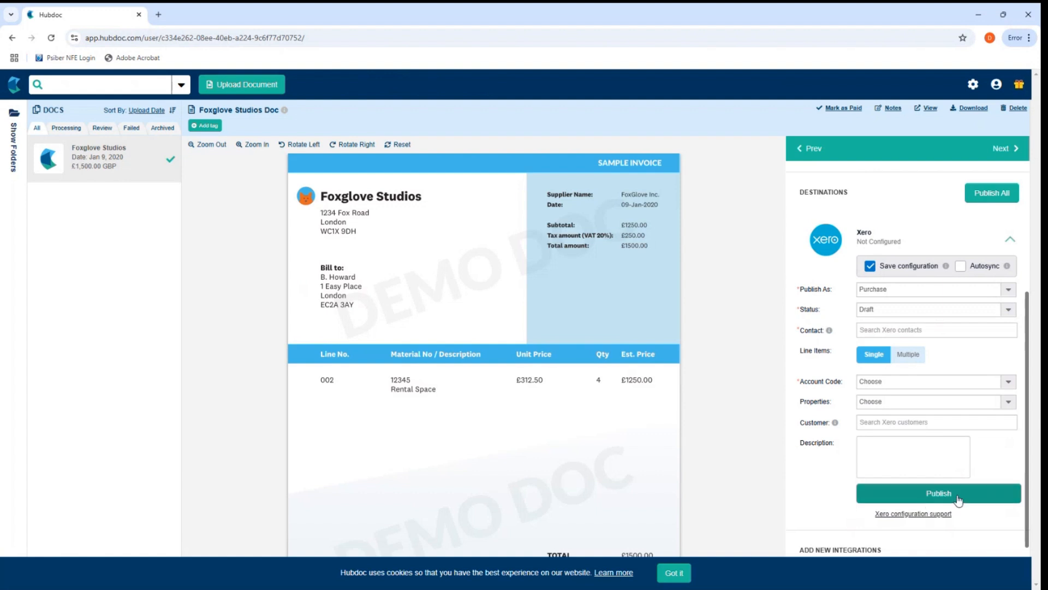
Set the document type in the transaction details to Invoice
scroll(901, 269, "up", 4)
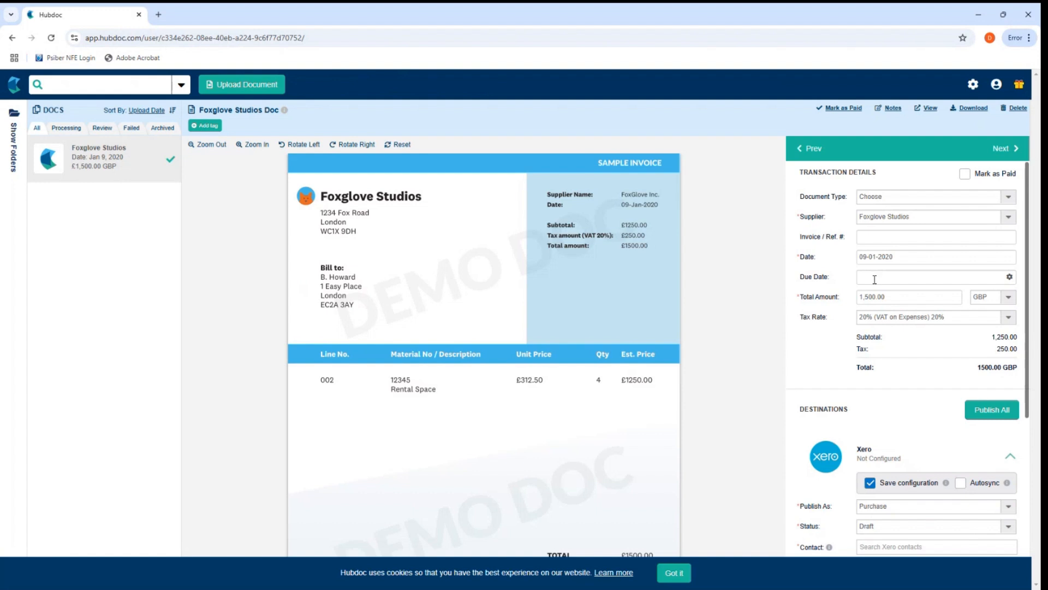
left_click(878, 198)
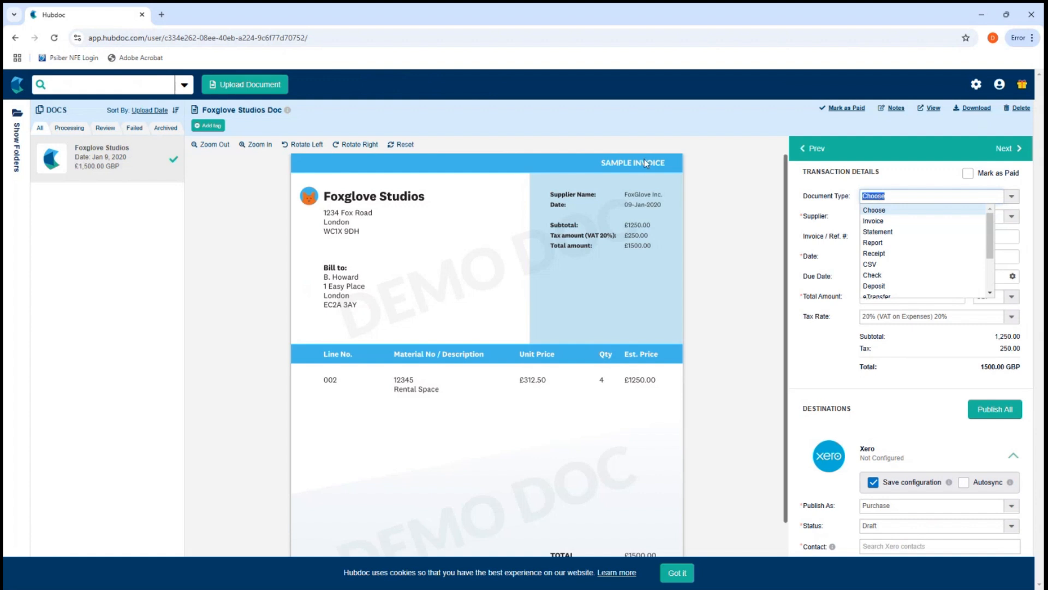
left_click(873, 221)
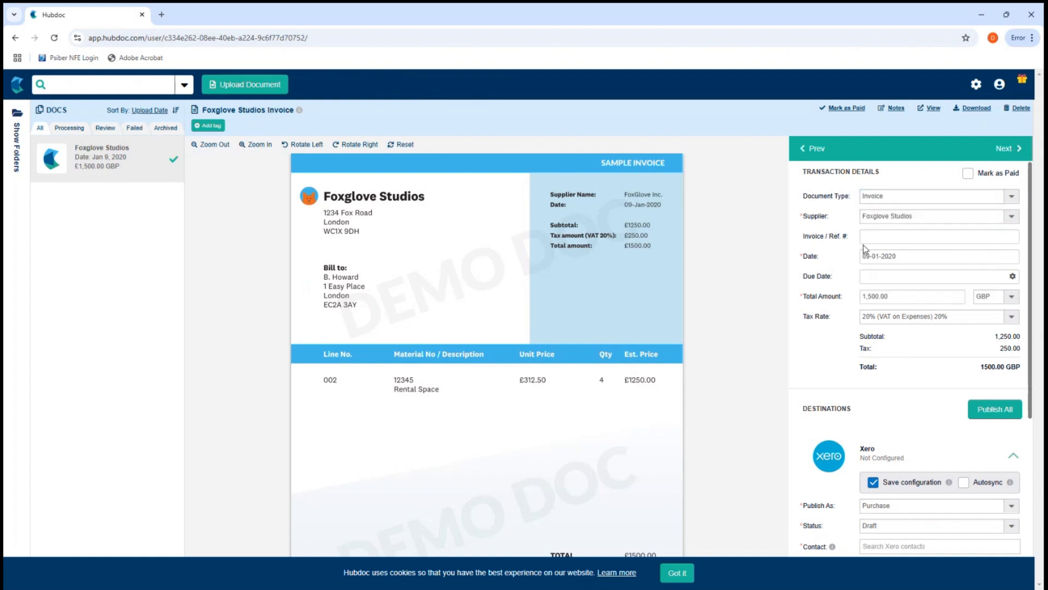
Check the available suppliers and look through the sample invoice for an invoice reference number
left_click(922, 217)
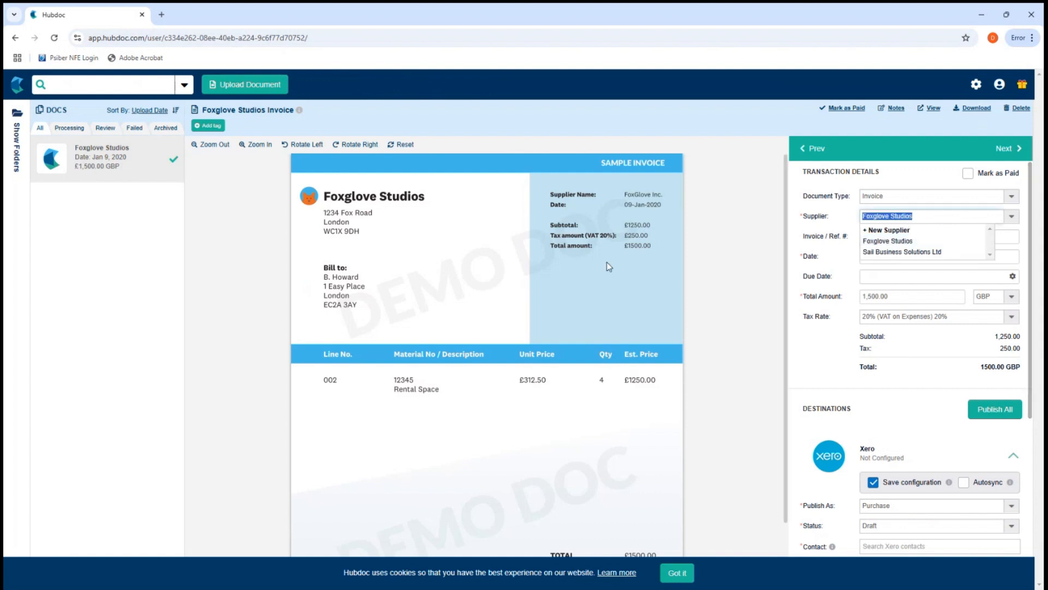
left_click(760, 266)
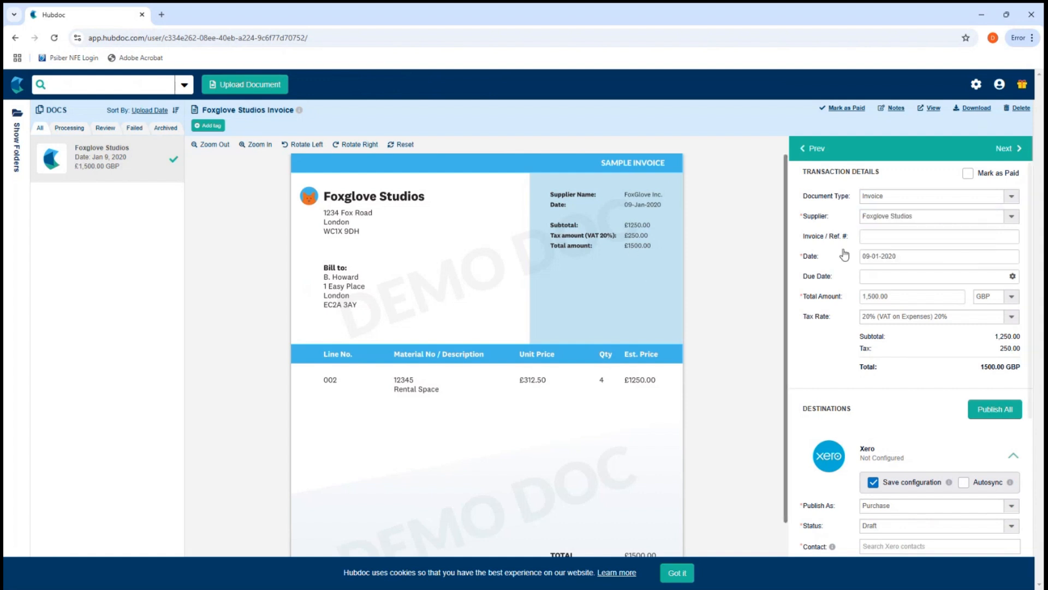
left_click(882, 236)
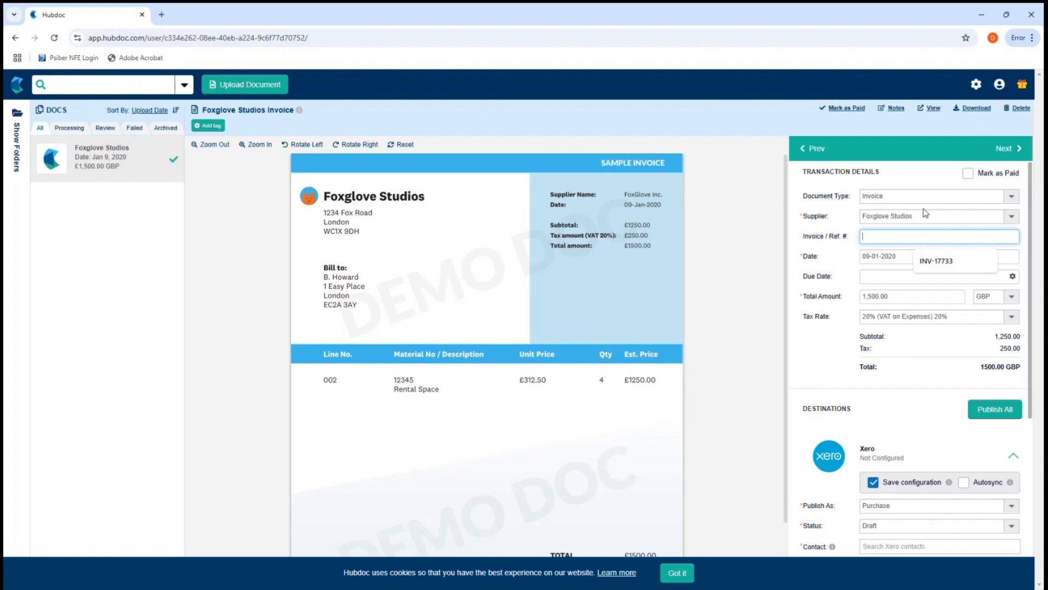
scroll(512, 310, "down", 2)
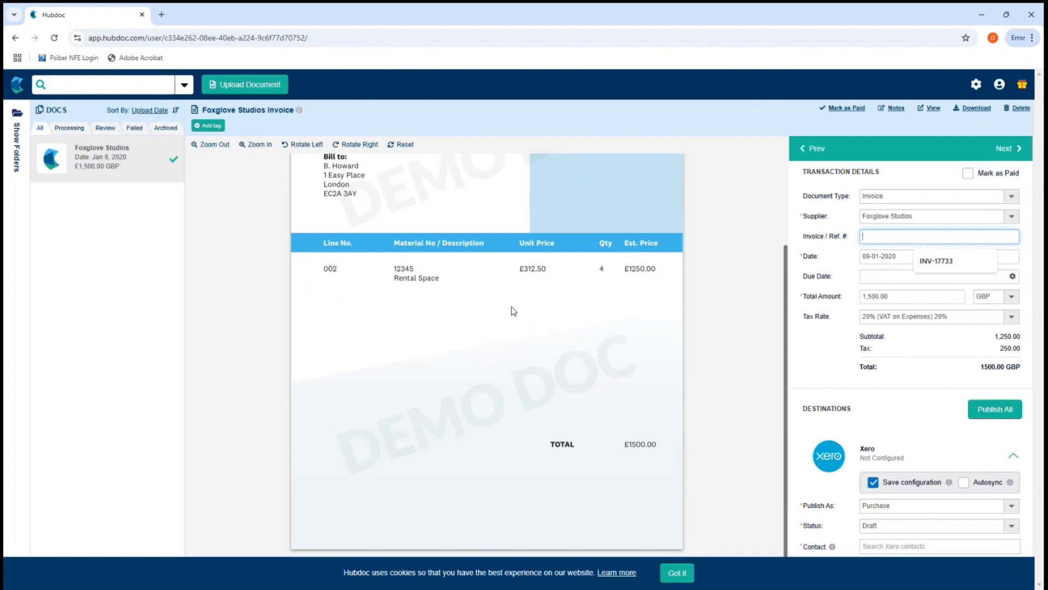
scroll(513, 311, "up", 2)
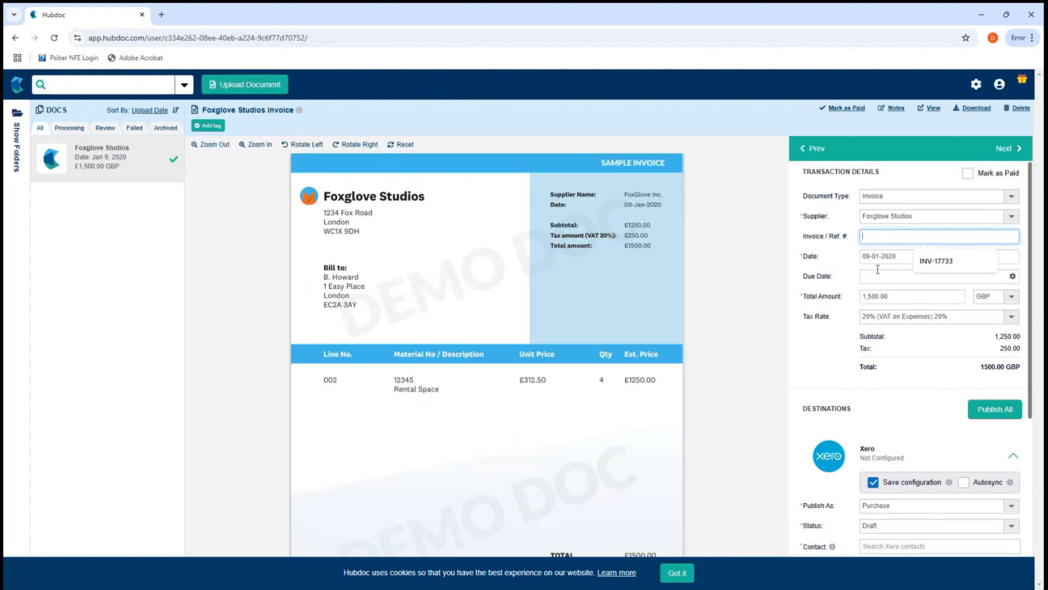
Check the invoice date and supplier choices in the transaction details against the sample invoice
left_click(889, 256)
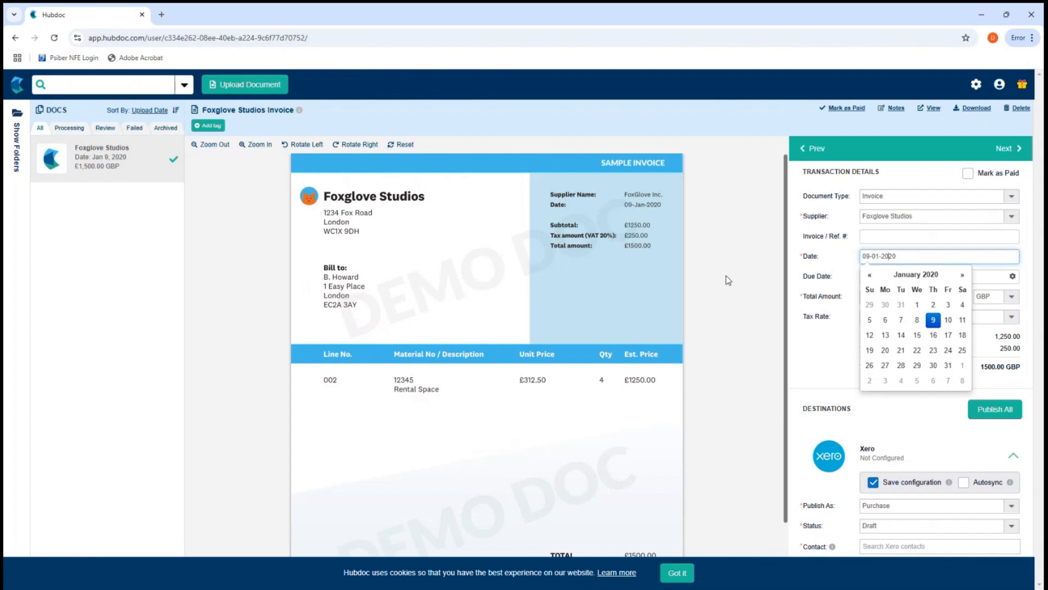
left_click(885, 216)
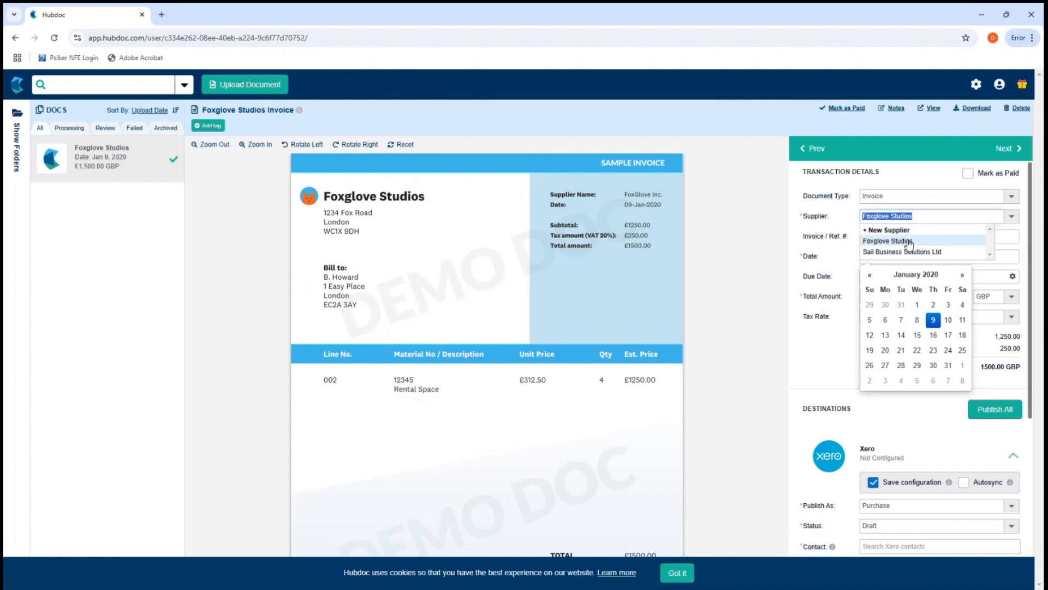
left_click(770, 297)
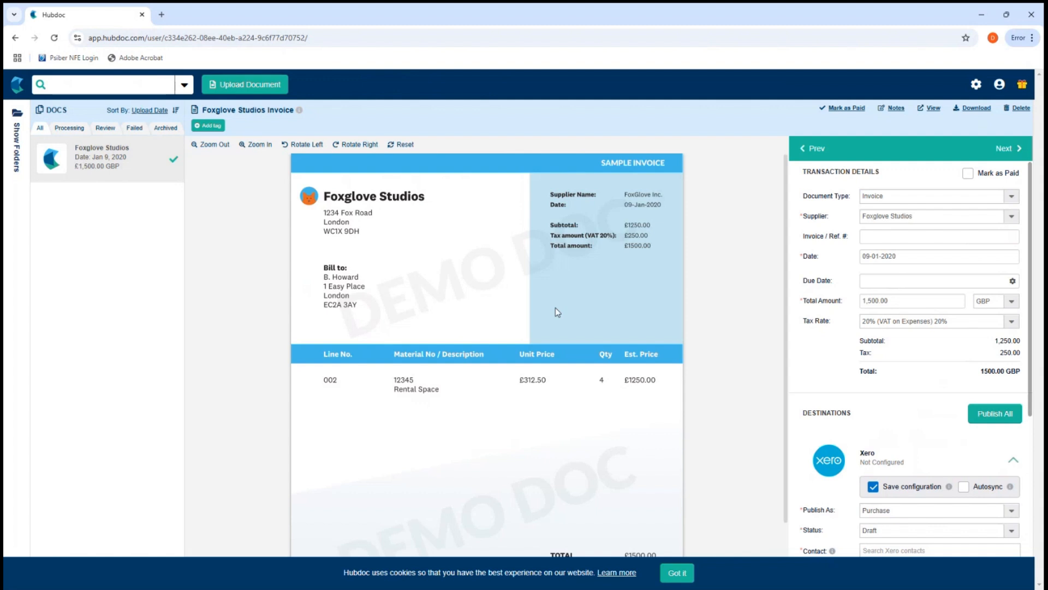
scroll(551, 310, "down", 1)
scroll(551, 315, "down", 1)
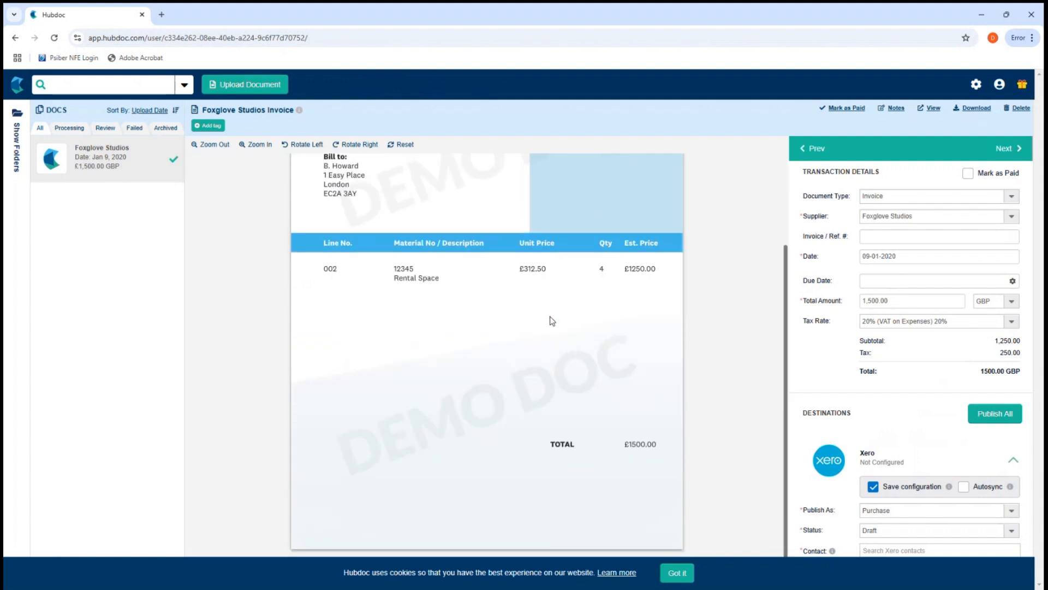
scroll(551, 320, "up", 2)
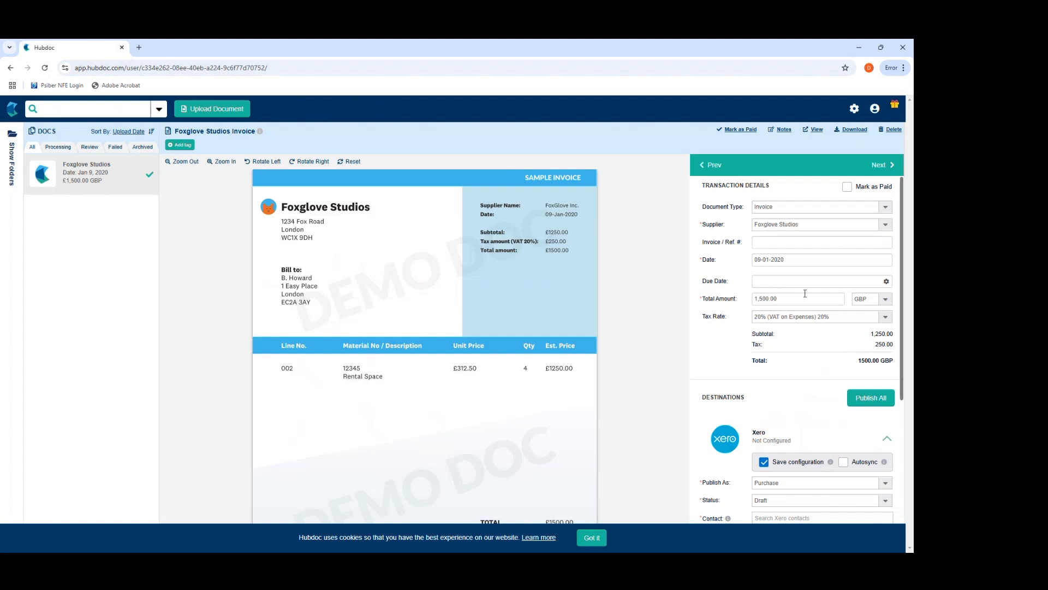
Choose Purchase as the Publish As type for the Xero destination
scroll(805, 293, "down", 3)
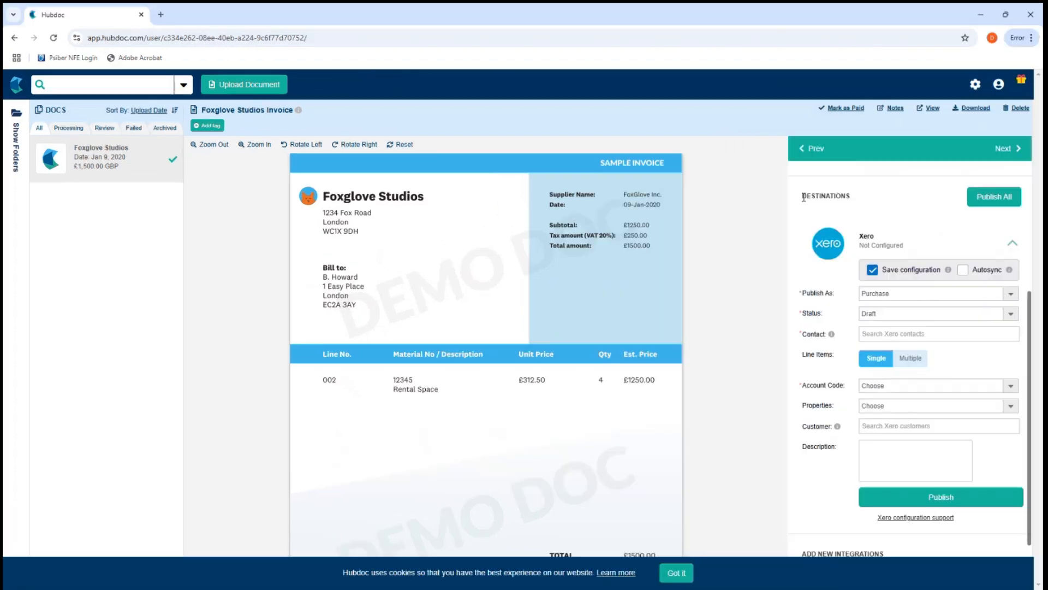
left_click_drag(703, 208, 721, 210)
double_click(852, 198)
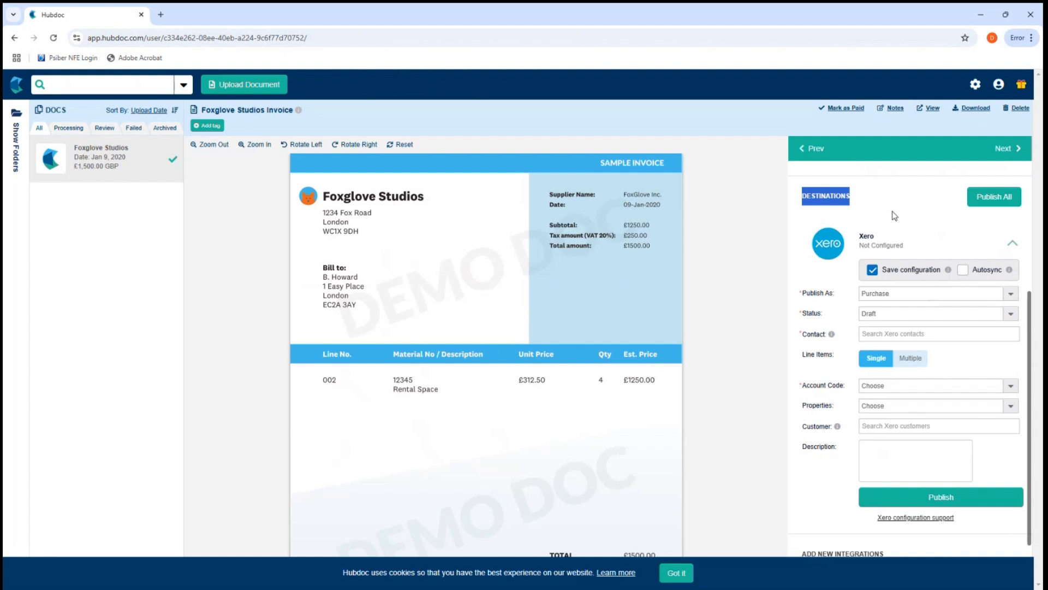
left_click(893, 293)
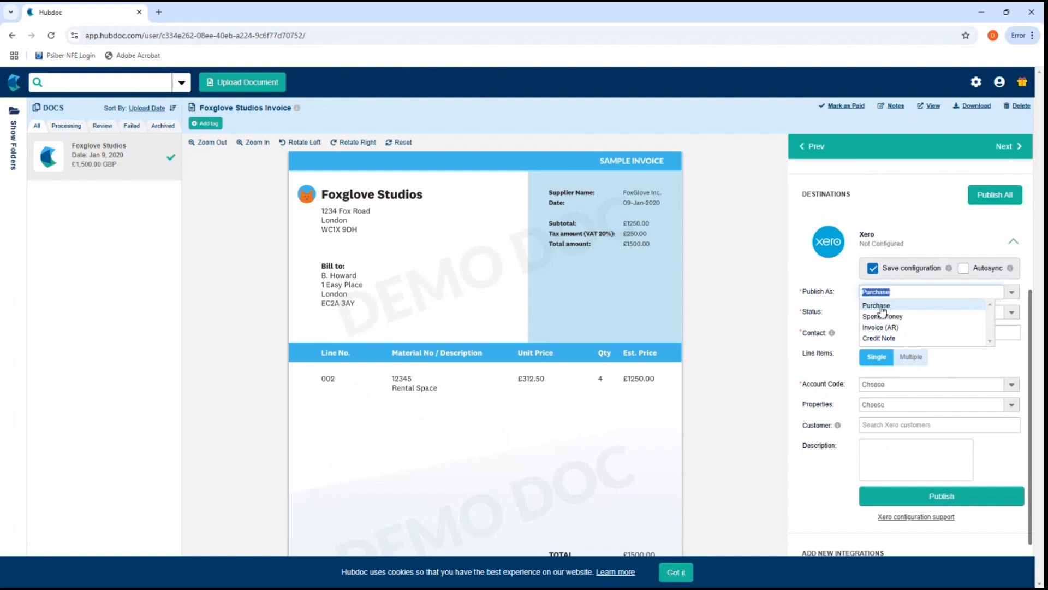
left_click(882, 307)
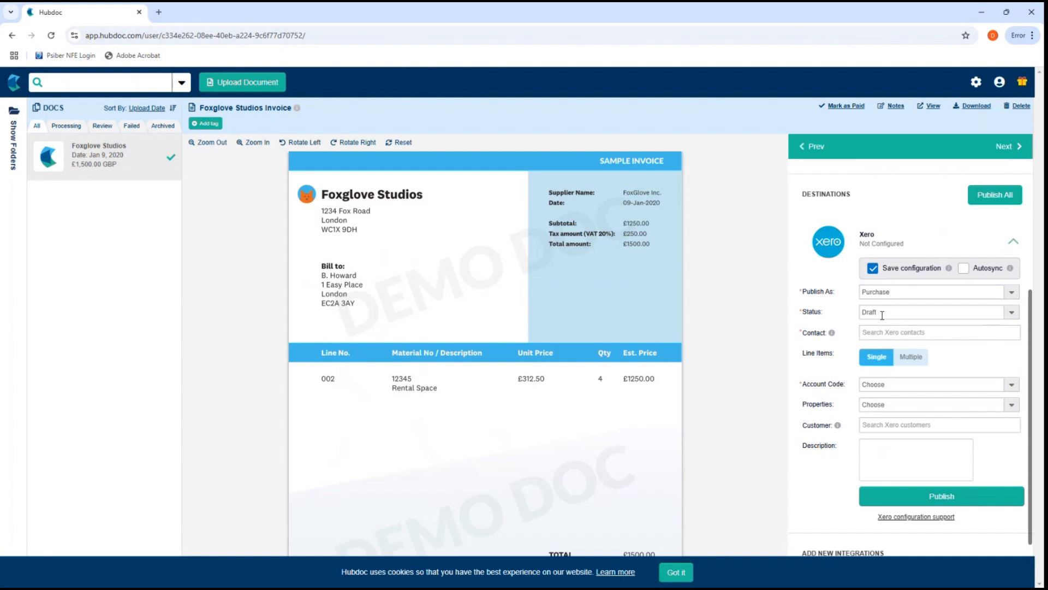
Review the choices for the Xero destination's Publish As, Status and Contact fields
left_click(895, 292)
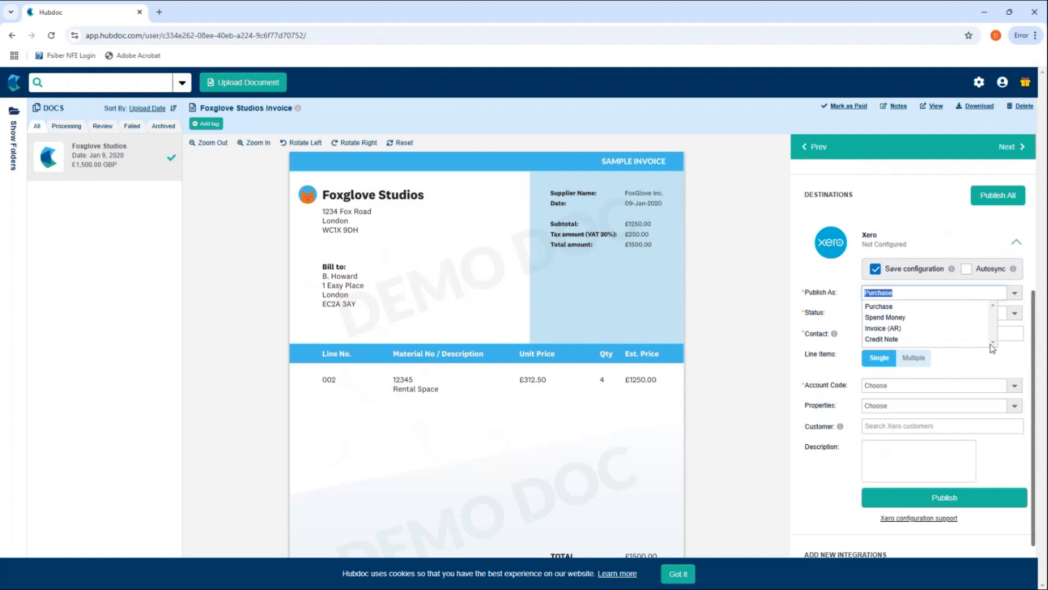
left_click(715, 285)
left_click(900, 314)
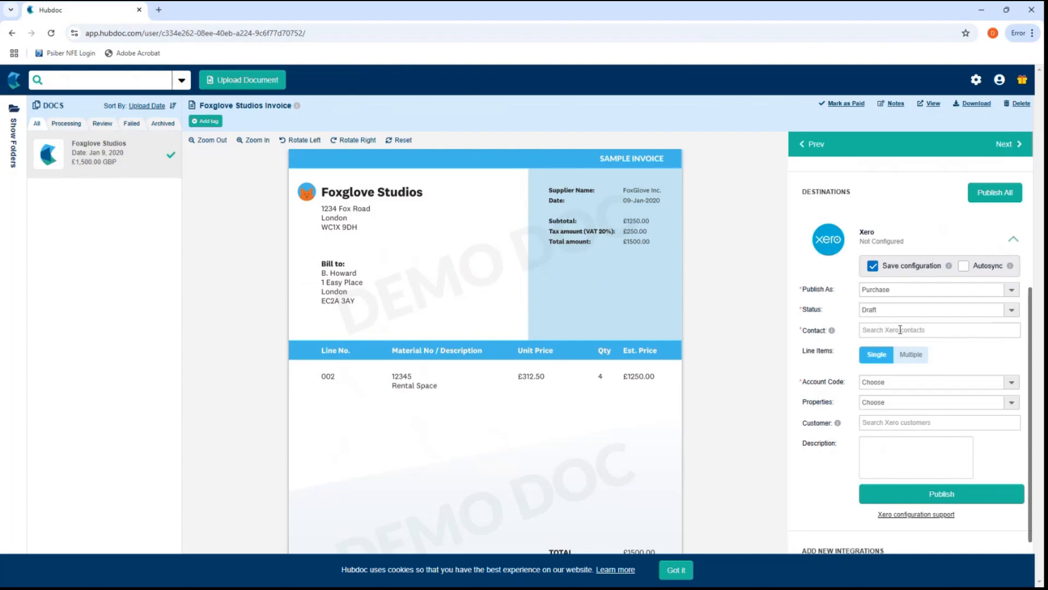
left_click(900, 328)
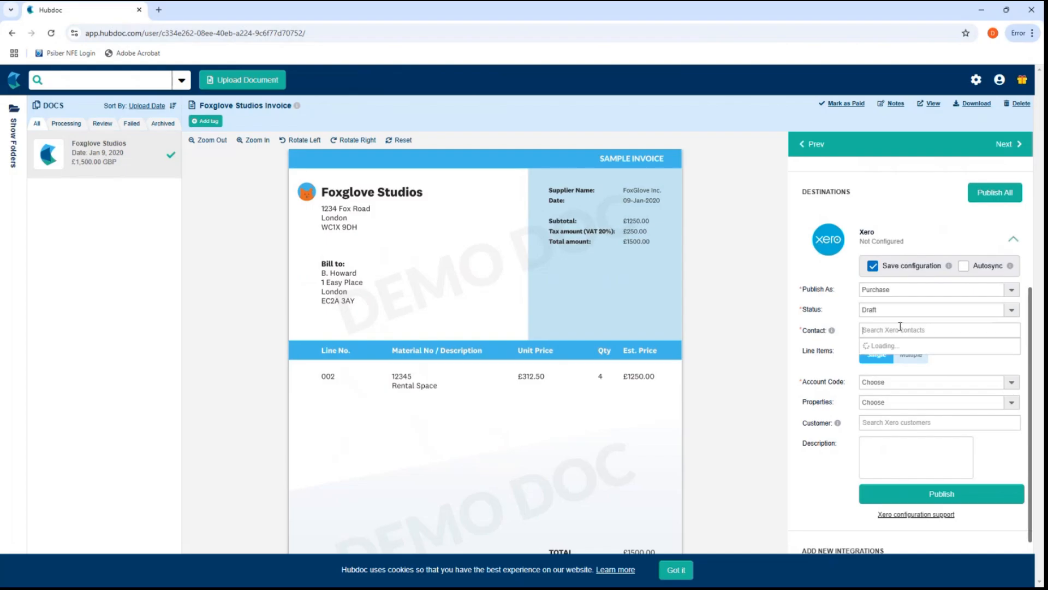
left_click(761, 330)
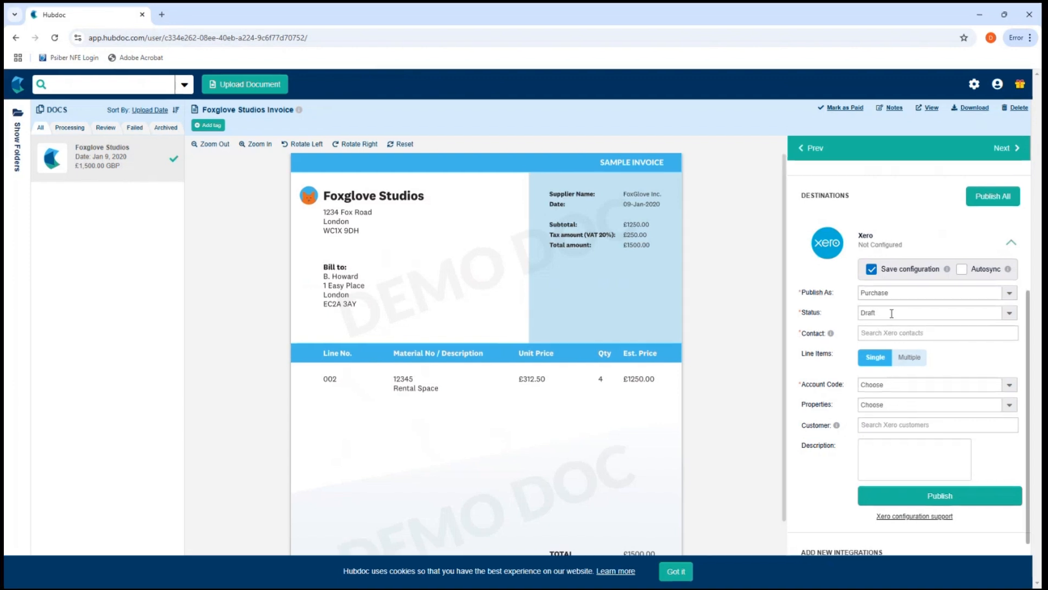
Check the supplier choices in the transaction details and return to the Xero destination fields
scroll(892, 313, "up", 4)
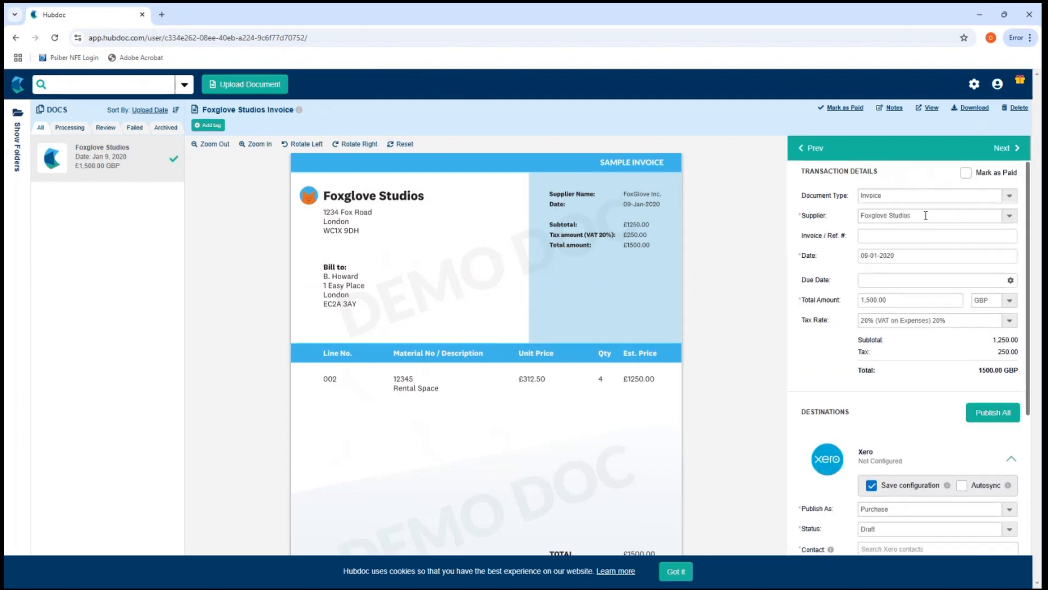
left_click(929, 220)
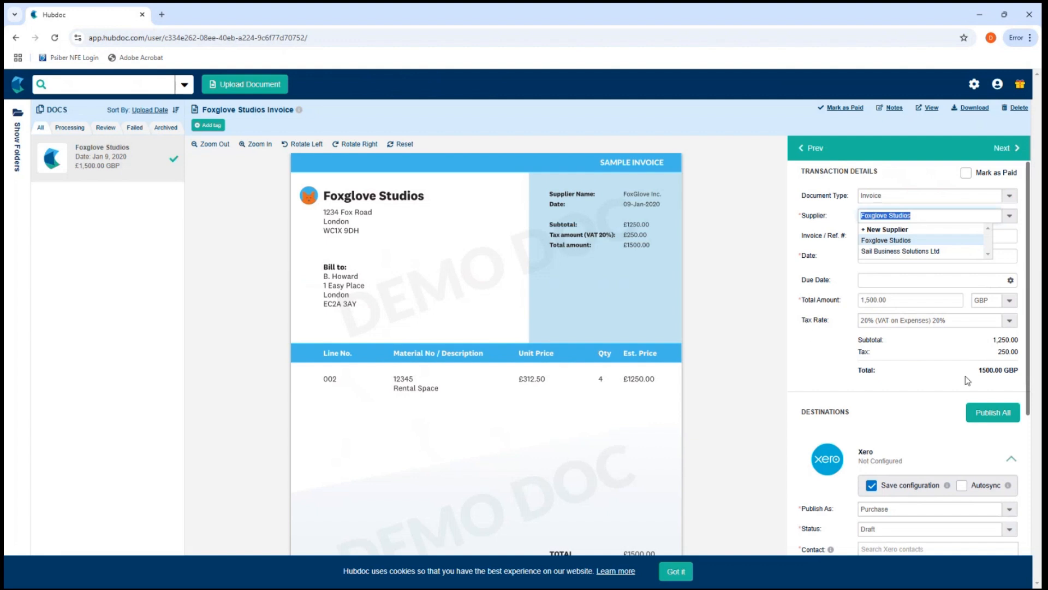
scroll(965, 376, "down", 4)
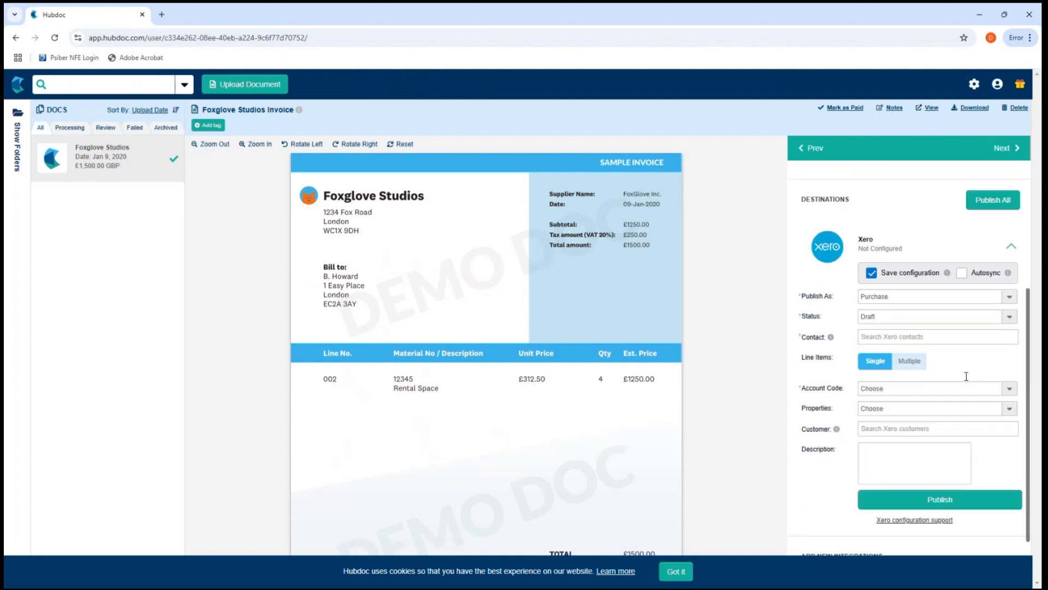
Set the Xero destination's account code to 469 - Rent
scroll(965, 376, "down", 1)
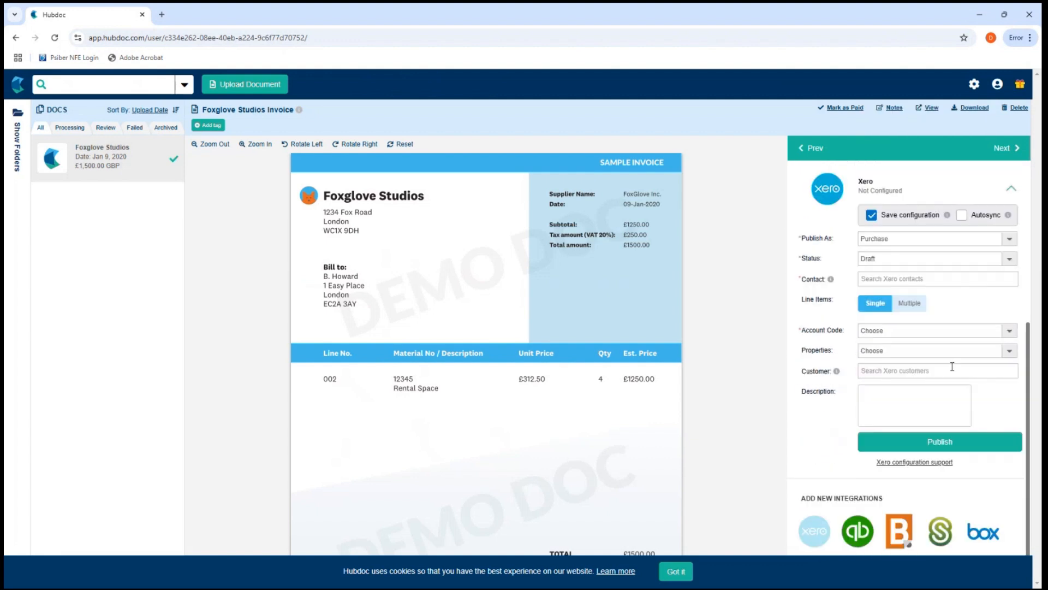
left_click(891, 330)
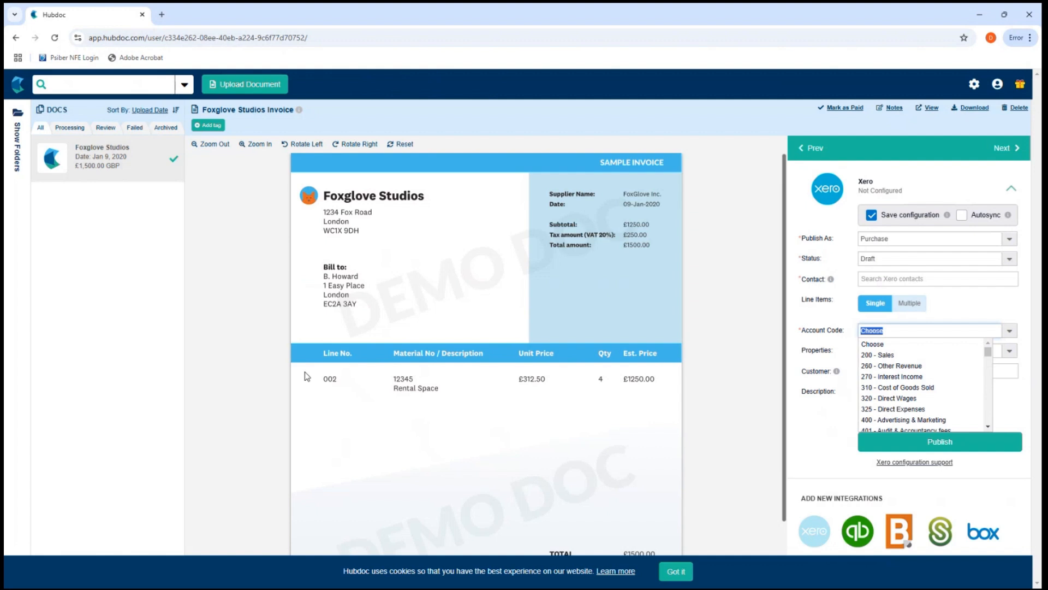
type("ren")
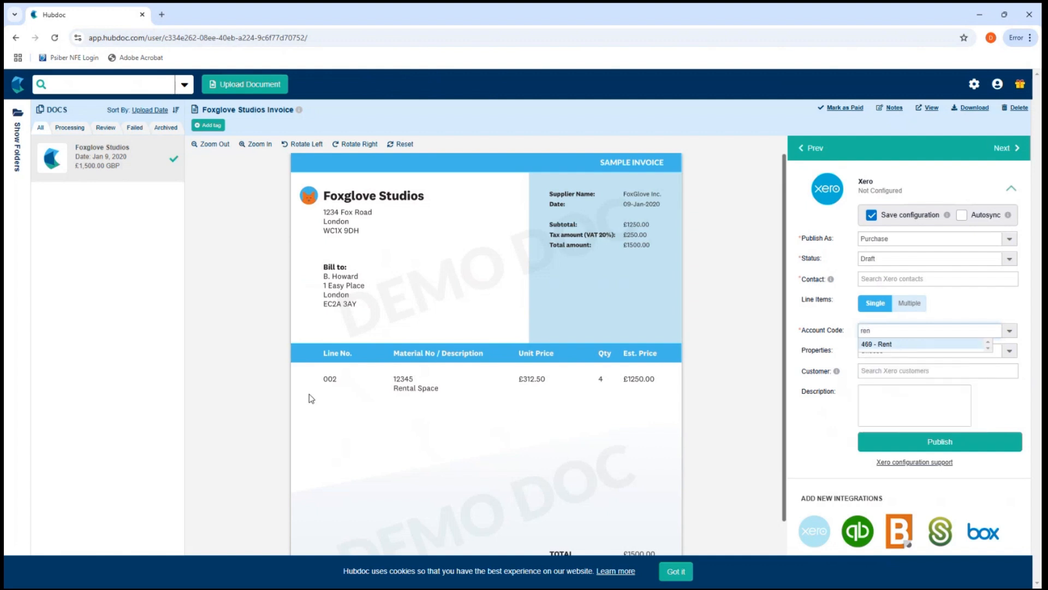
left_click(895, 344)
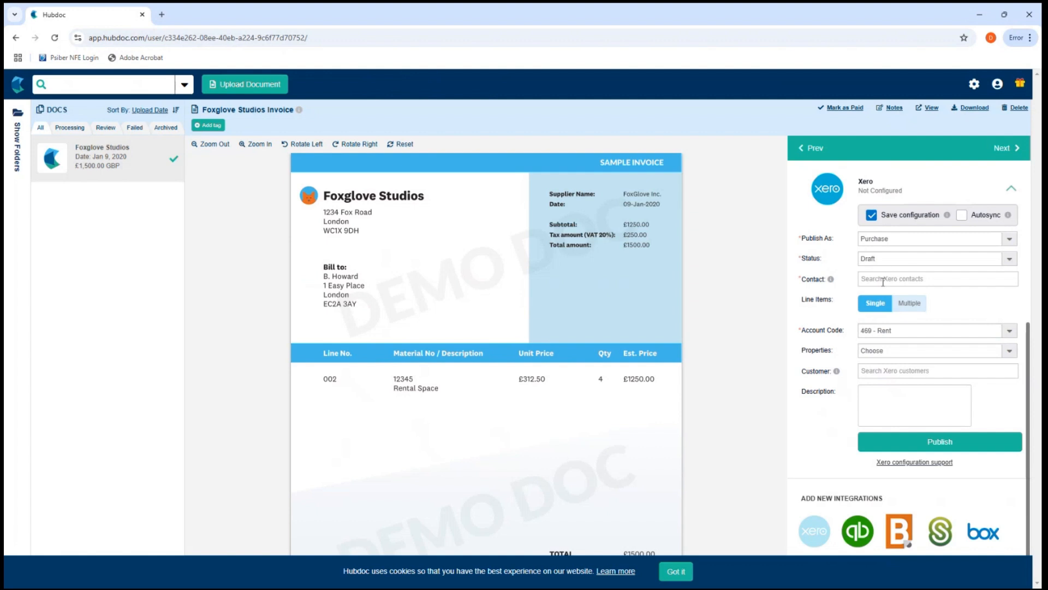
Search the Xero contacts for Foxglove Studio and choose to add it as a new contact
left_click(882, 281)
type("Fox")
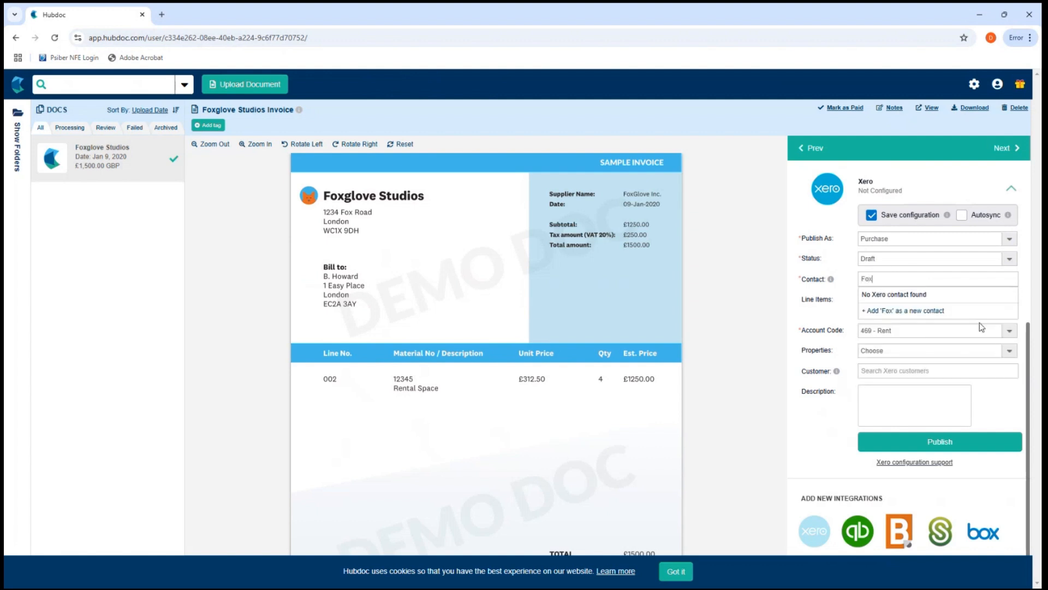
type("Glo")
key("BackSpace")
type("glove")
type("Studio")
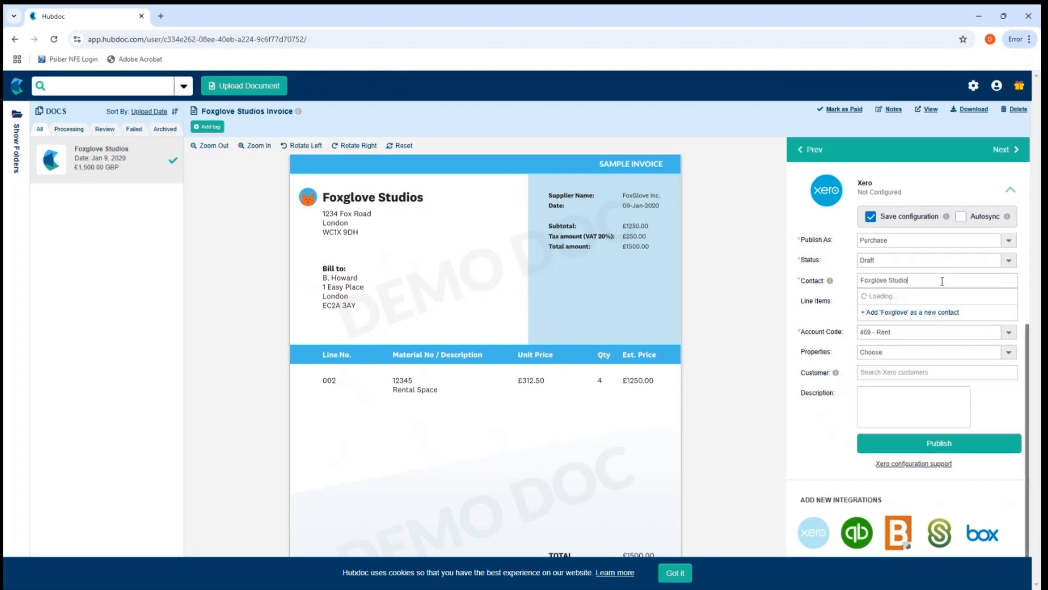
left_click(890, 313)
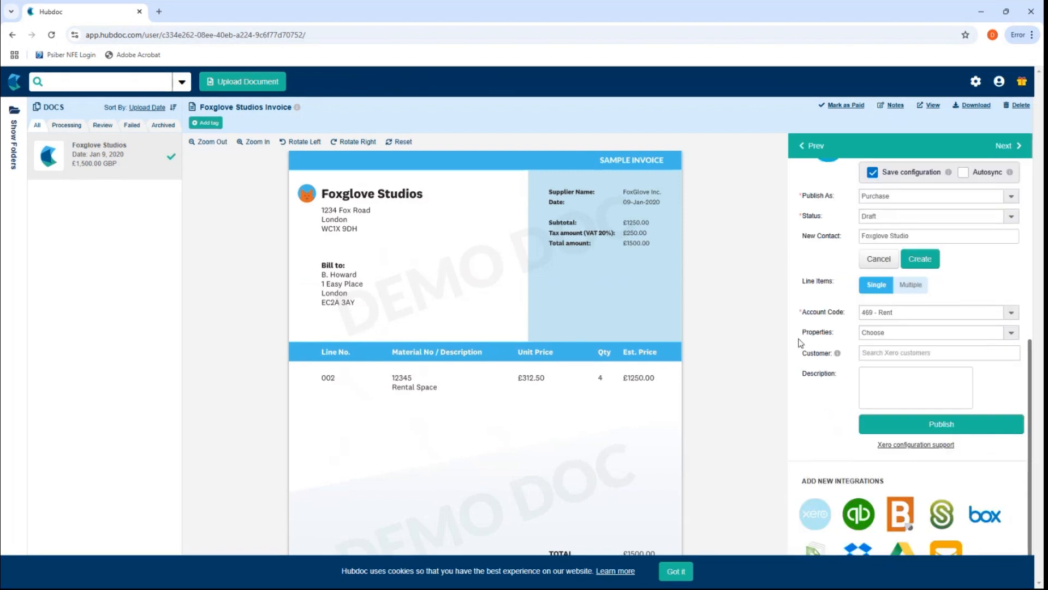
Enter "Rental Space" as the description for the Xero destination, leaving Properties unassigned
scroll(801, 343, "up", 1)
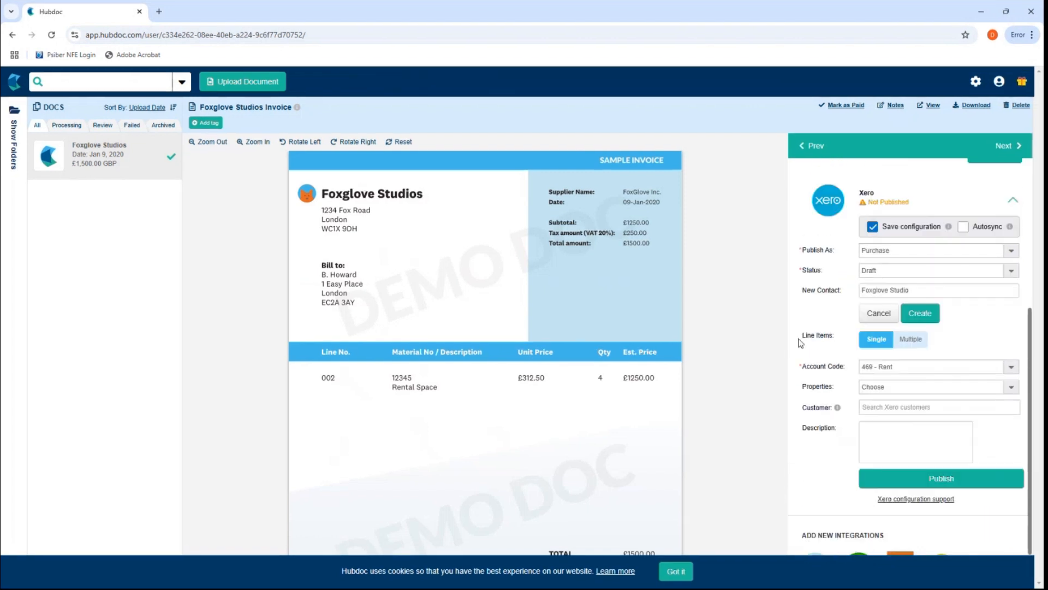
left_click_drag(810, 387, 971, 387)
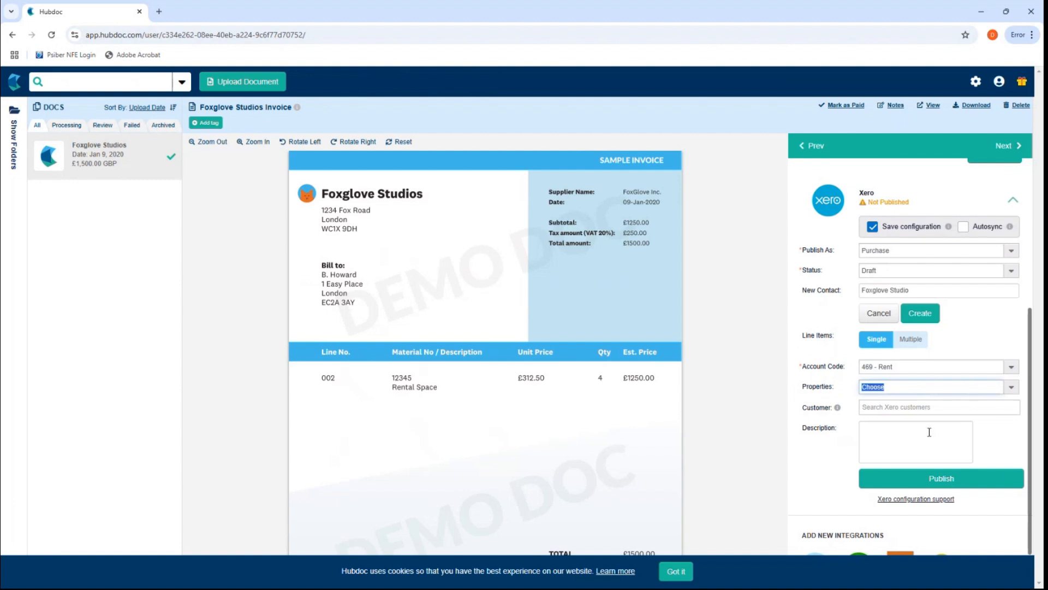
scroll(824, 444, "down", 1)
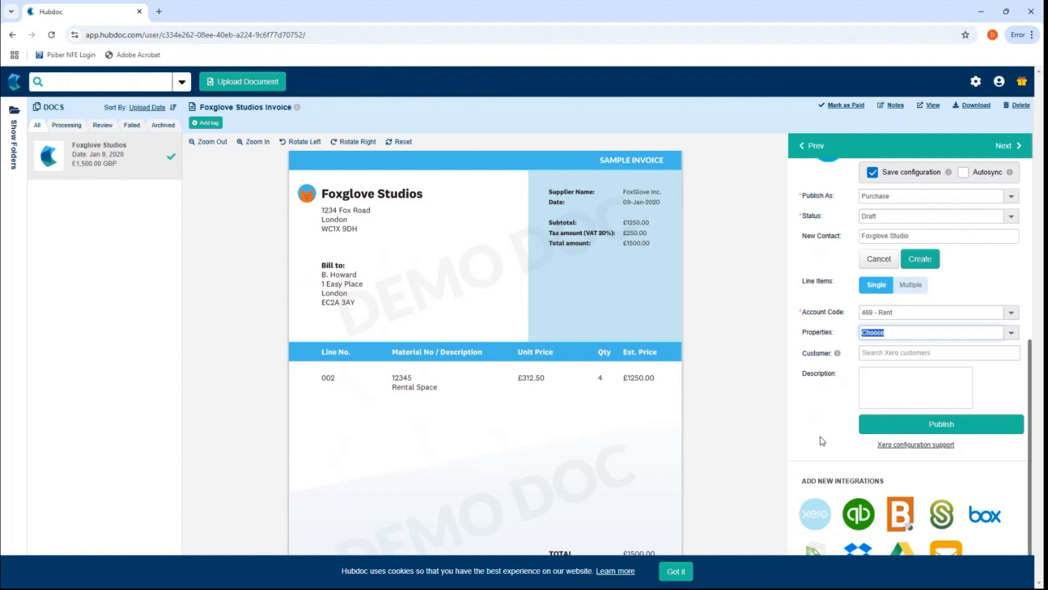
left_click(904, 382)
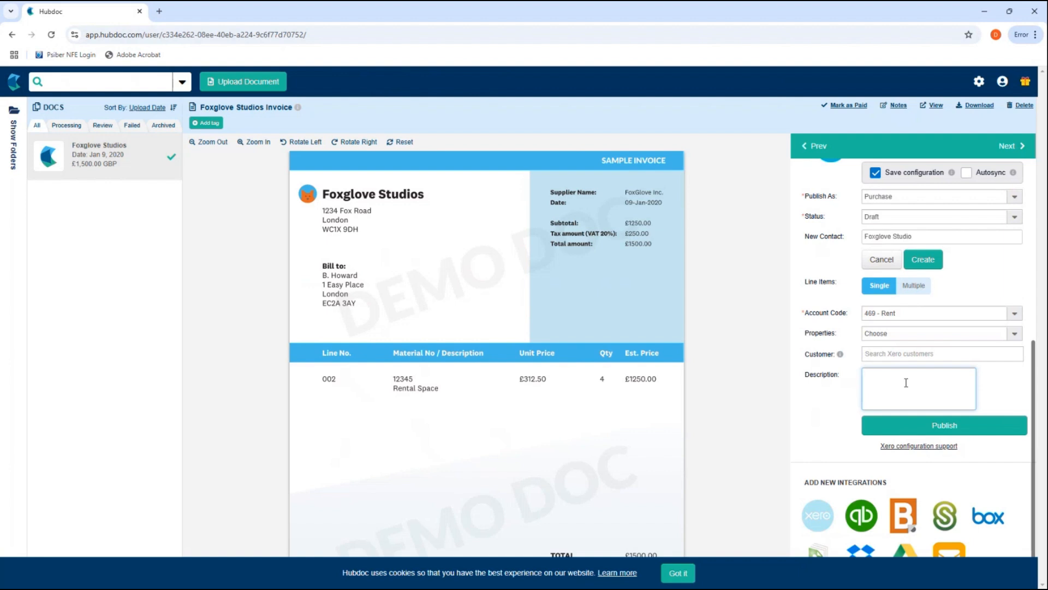
type("Retal Sp")
key("BackSpace")
key("BackSpace")
key("BackSpace")
key("BackSpace")
key("BackSpace")
type("tal Spance")
Review the invoice's transaction details and the completed Xero destination fields against the sample invoice
scroll(889, 315, "up", 5)
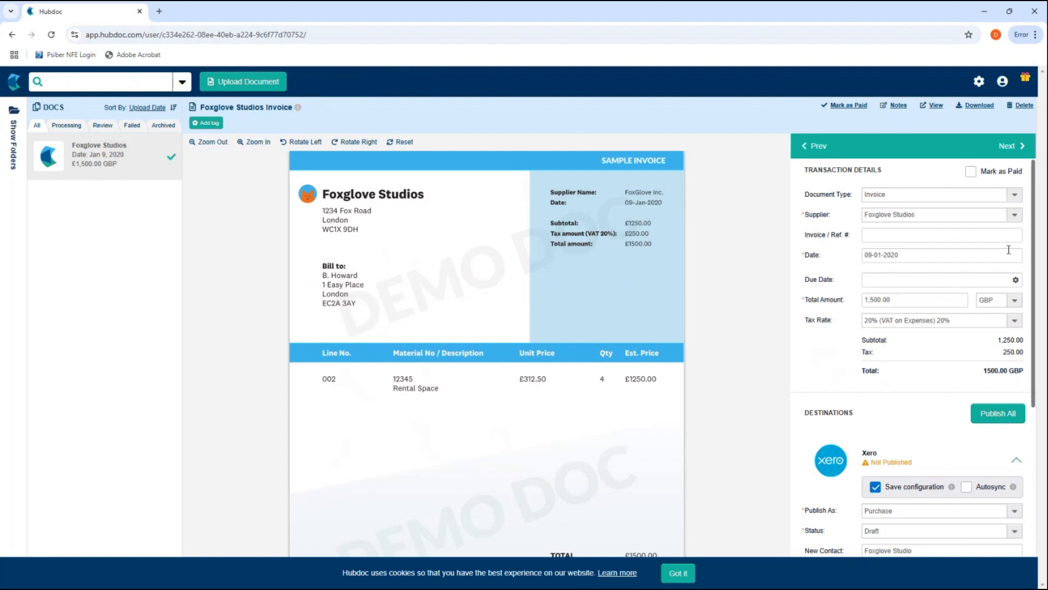
scroll(940, 312, "down", 4)
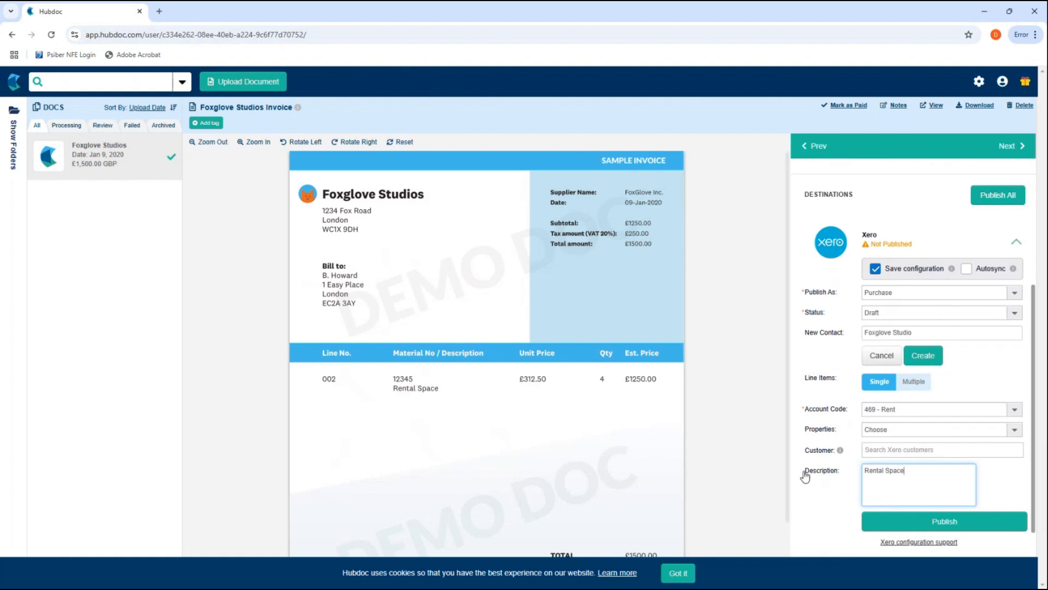
scroll(941, 331, "up", 3)
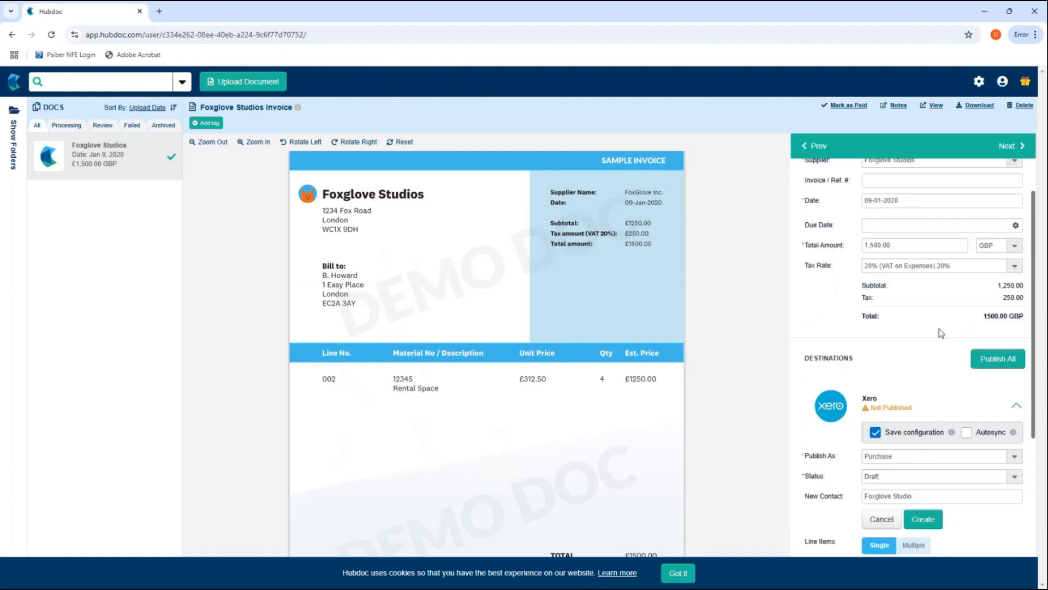
scroll(941, 333, "down", 3)
scroll(862, 398, "up", 4)
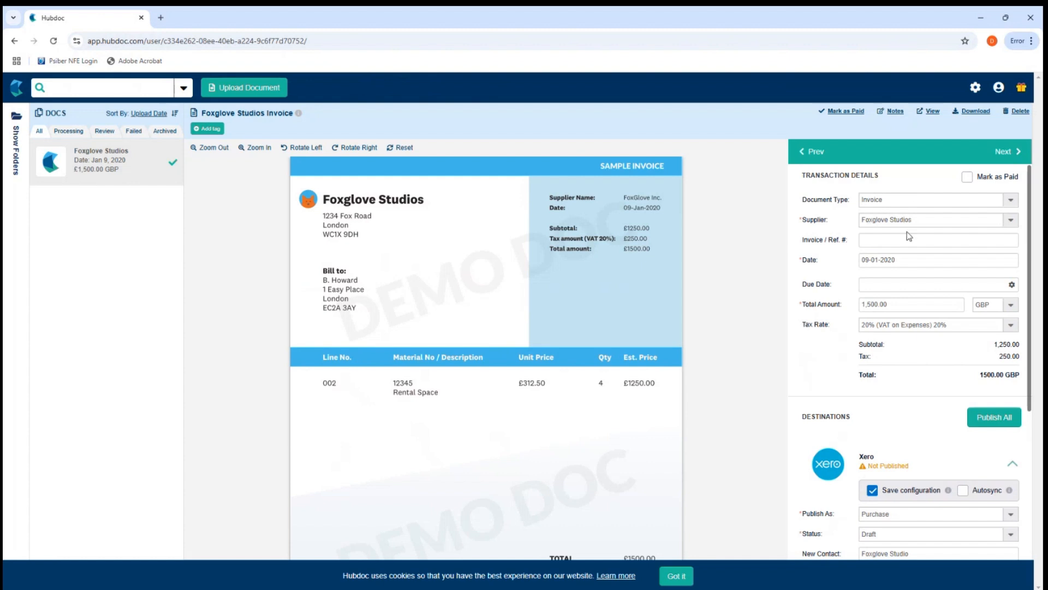
scroll(903, 284, "down", 1)
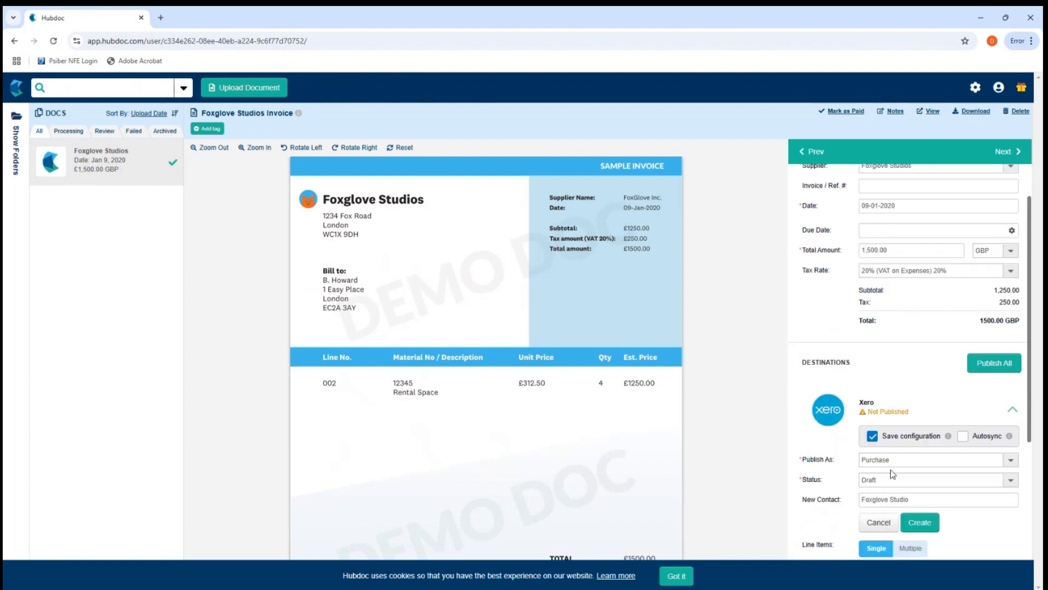
scroll(904, 503, "down", 2)
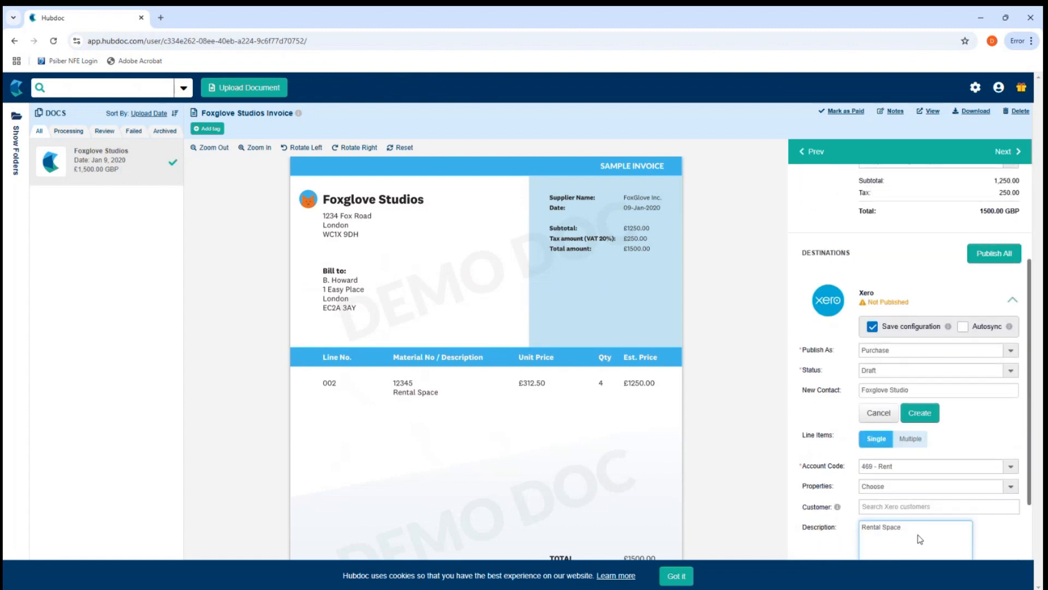
scroll(918, 535, "down", 2)
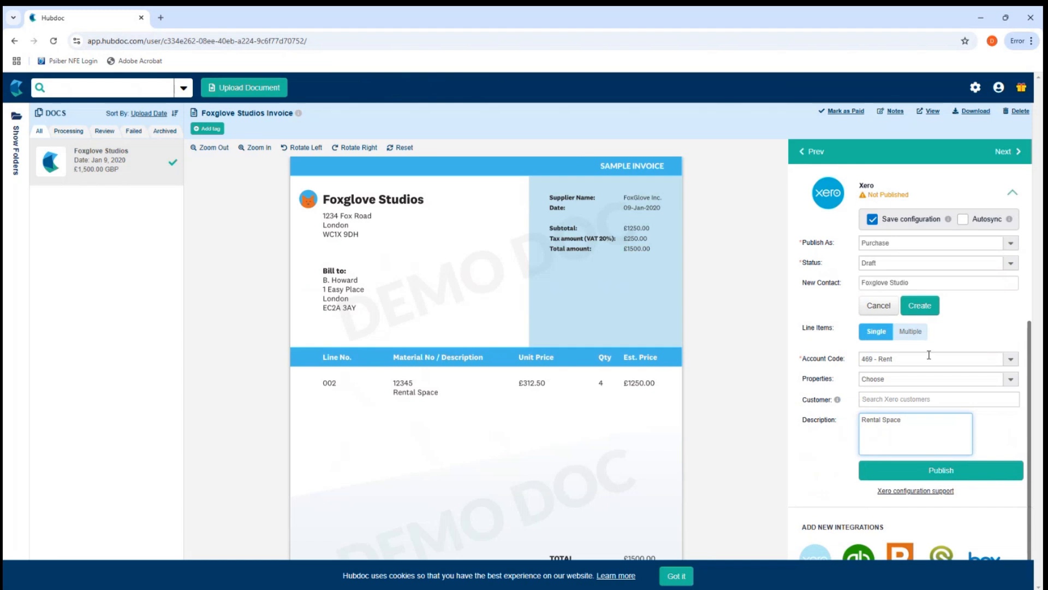
scroll(929, 355, "up", 5)
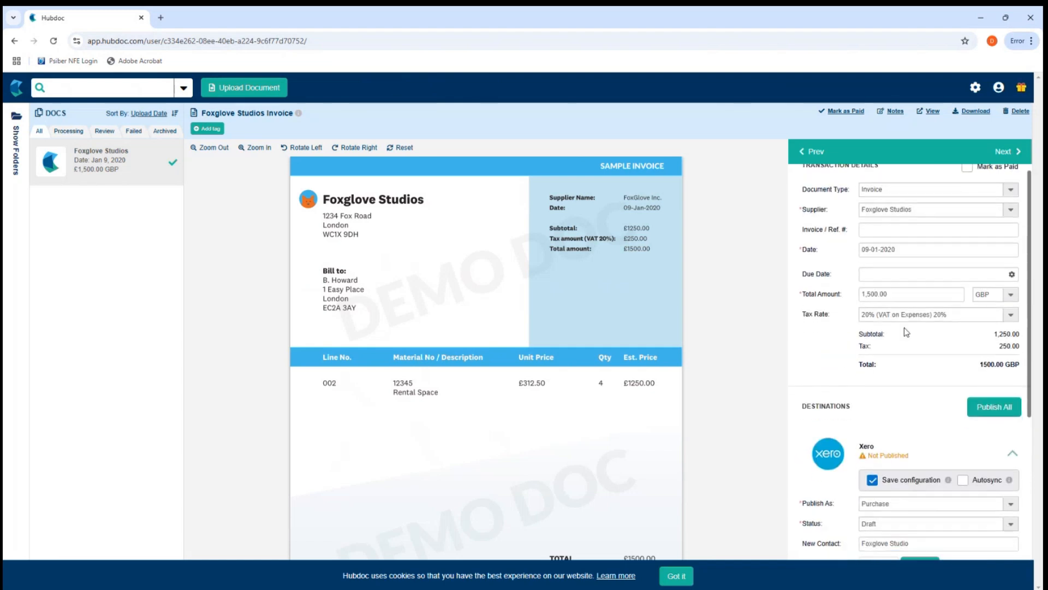
scroll(907, 331, "down", 6)
scroll(902, 365, "up", 3)
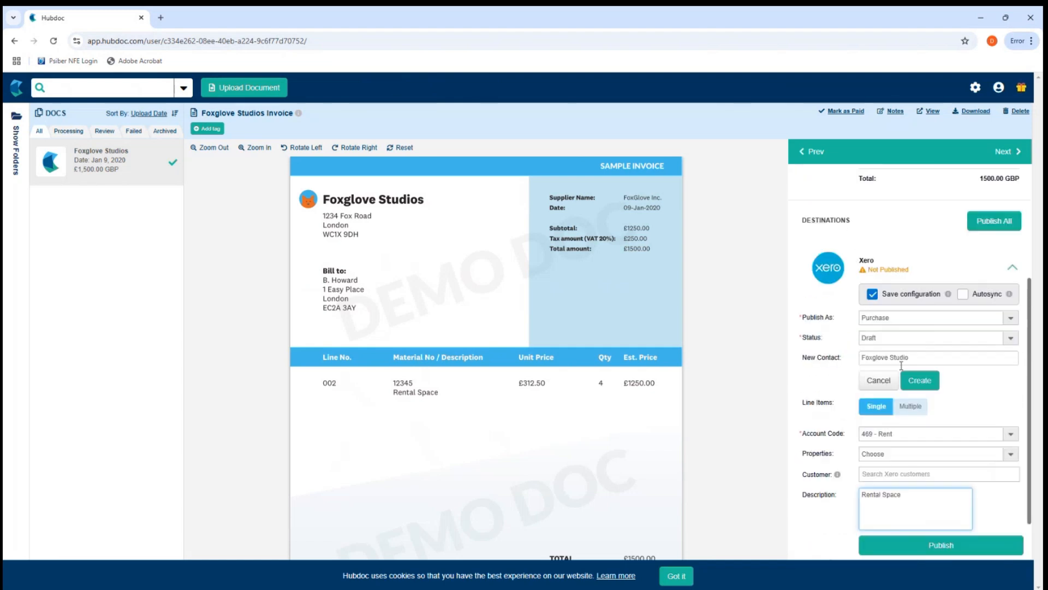
scroll(902, 364, "up", 3)
scroll(903, 369, "down", 2)
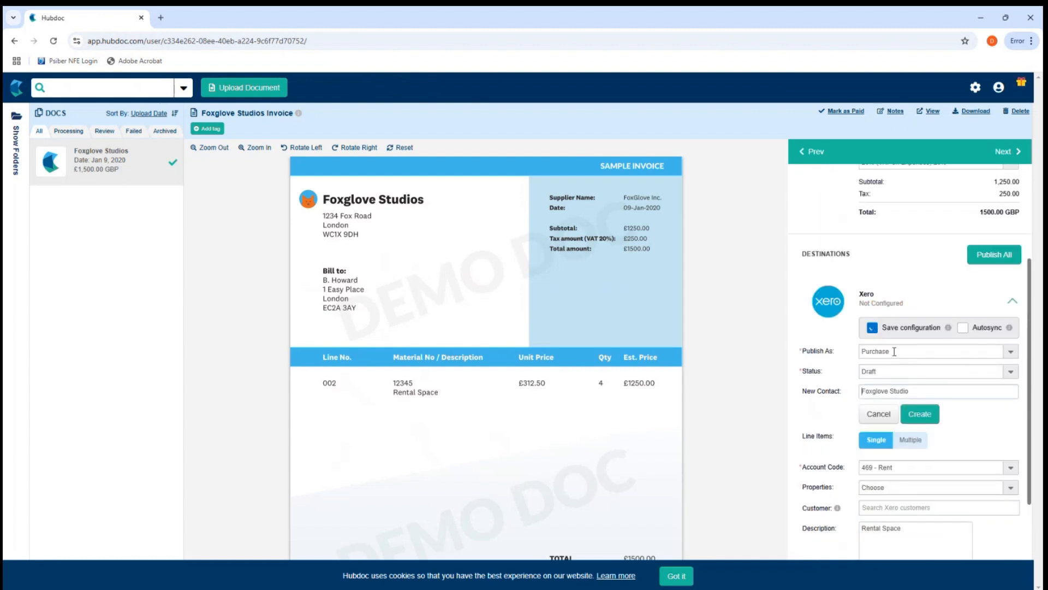
Set the Xero destination's status to Awaiting Payment
left_click(901, 370)
left_click(891, 370)
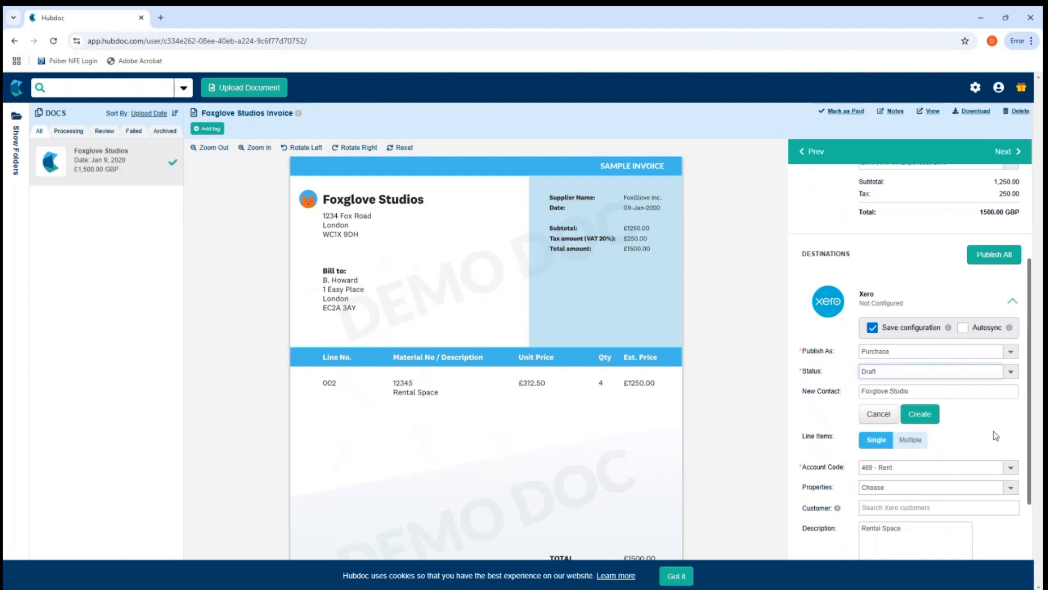
left_click(886, 368)
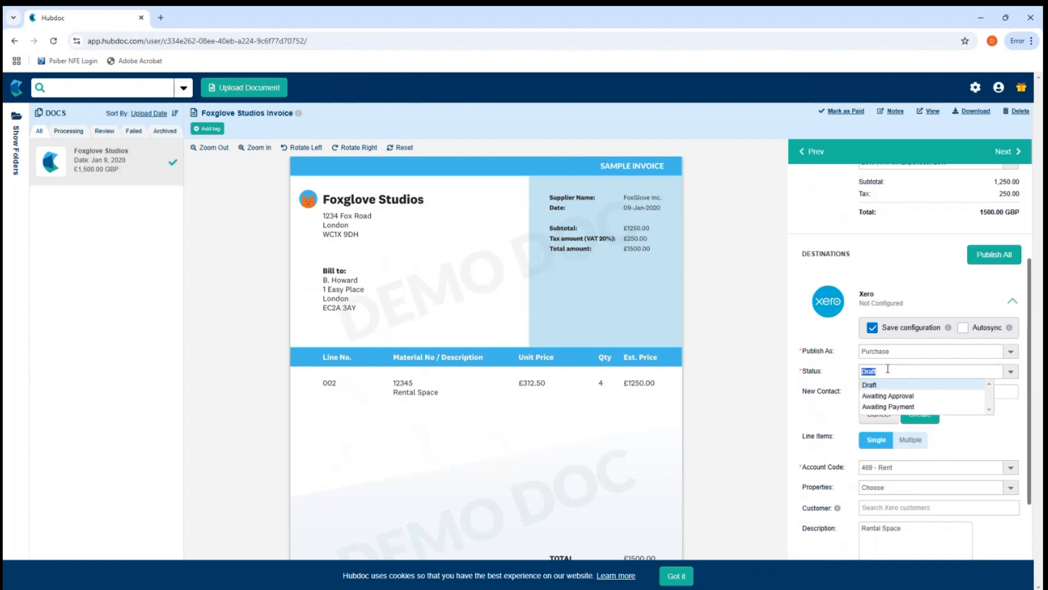
left_click(899, 406)
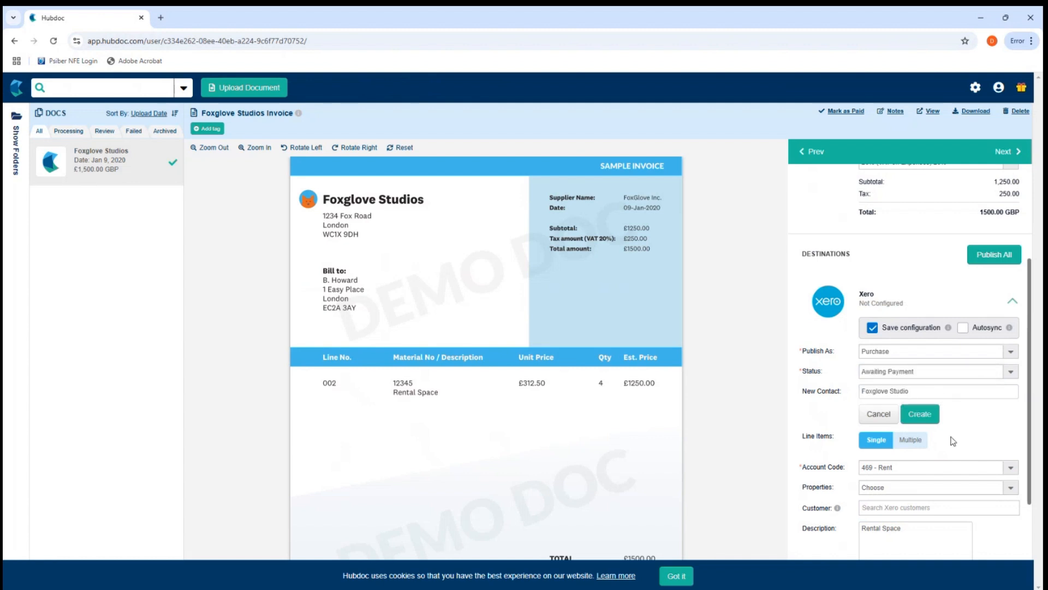
Check the account code choices for the Xero destination and reselect 469 - Rent
scroll(953, 439, "down", 1)
left_click(906, 415)
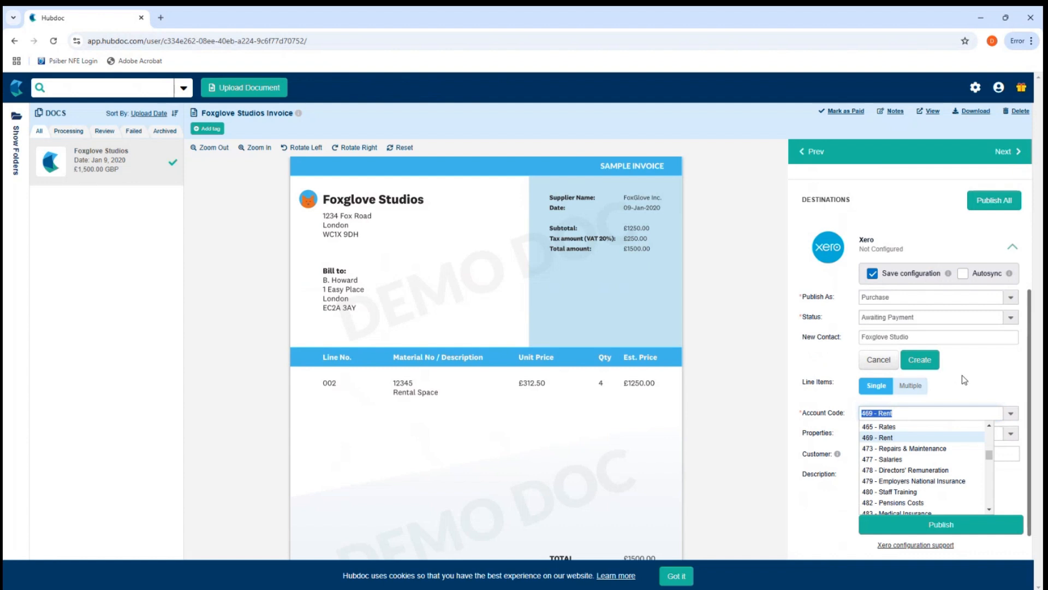
left_click(901, 437)
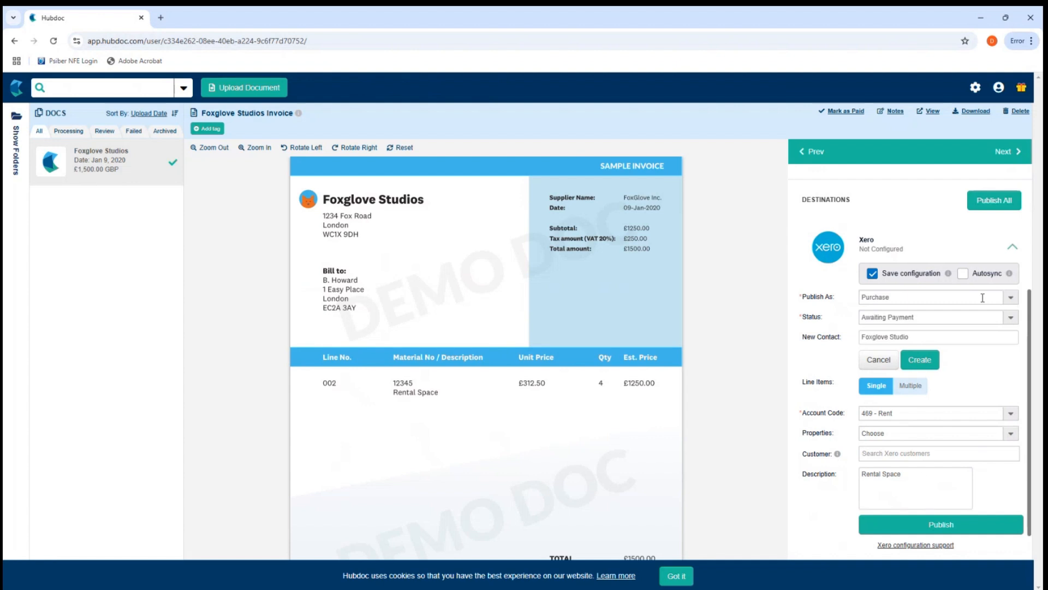
Turn Autosync on for the Xero destination and switch it back off
left_click(964, 276)
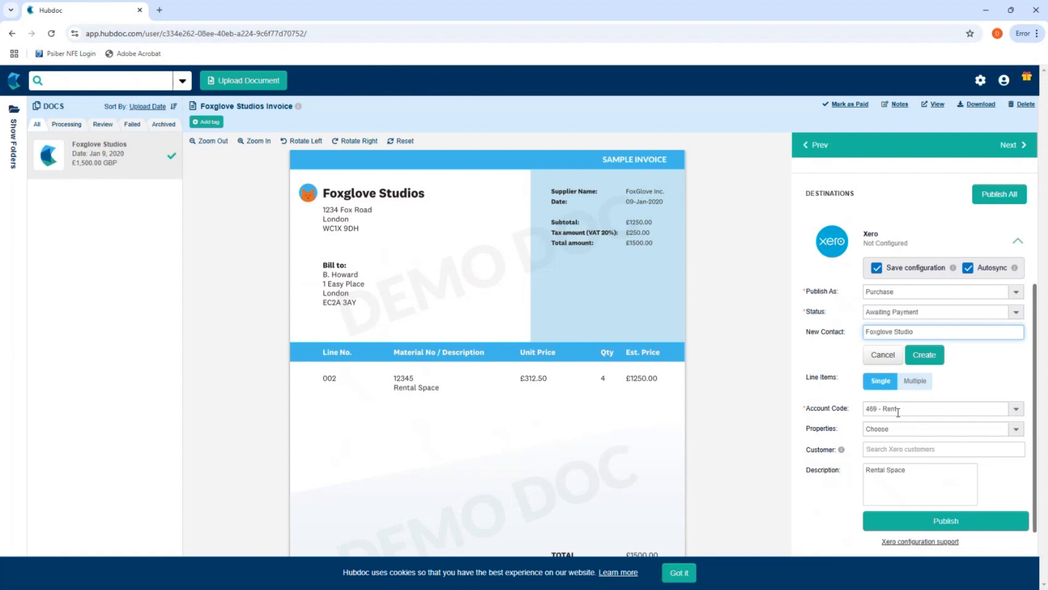
left_click(968, 268)
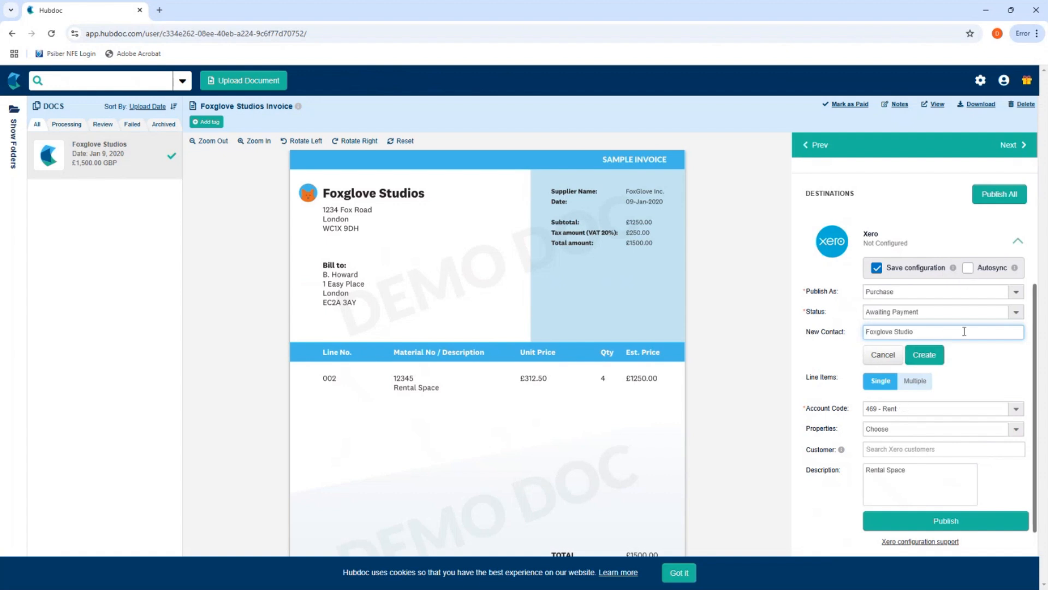